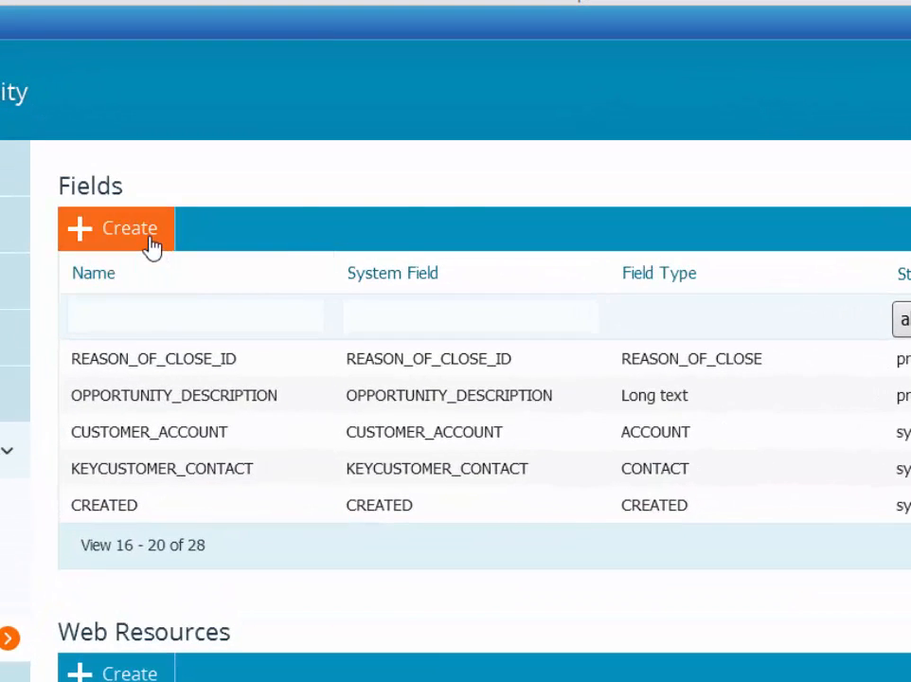
- Start a new Opportunity field named Industry with the Drop down field type
left_click(151, 246)
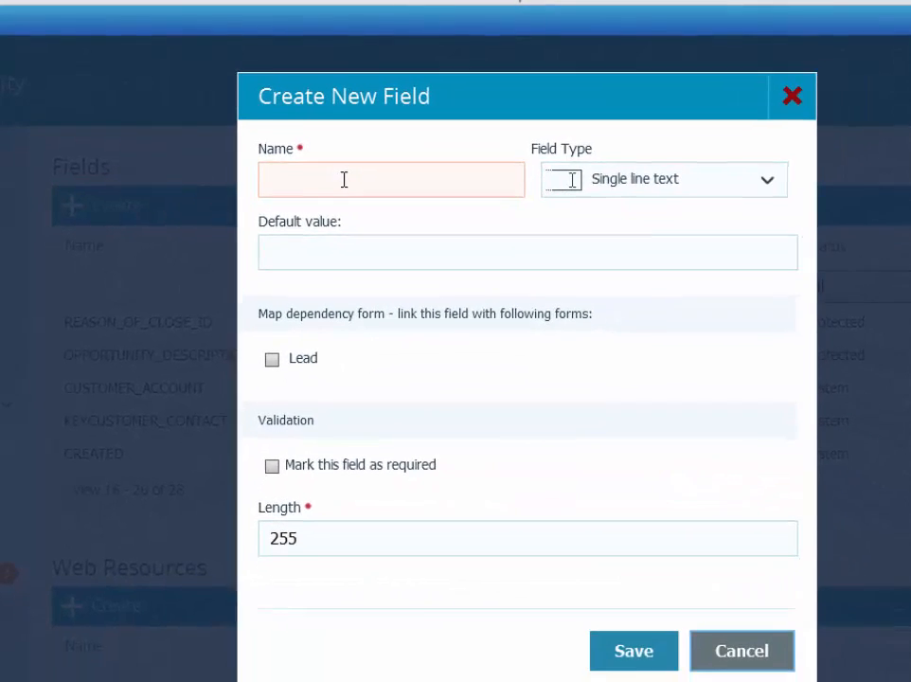
left_click(343, 179)
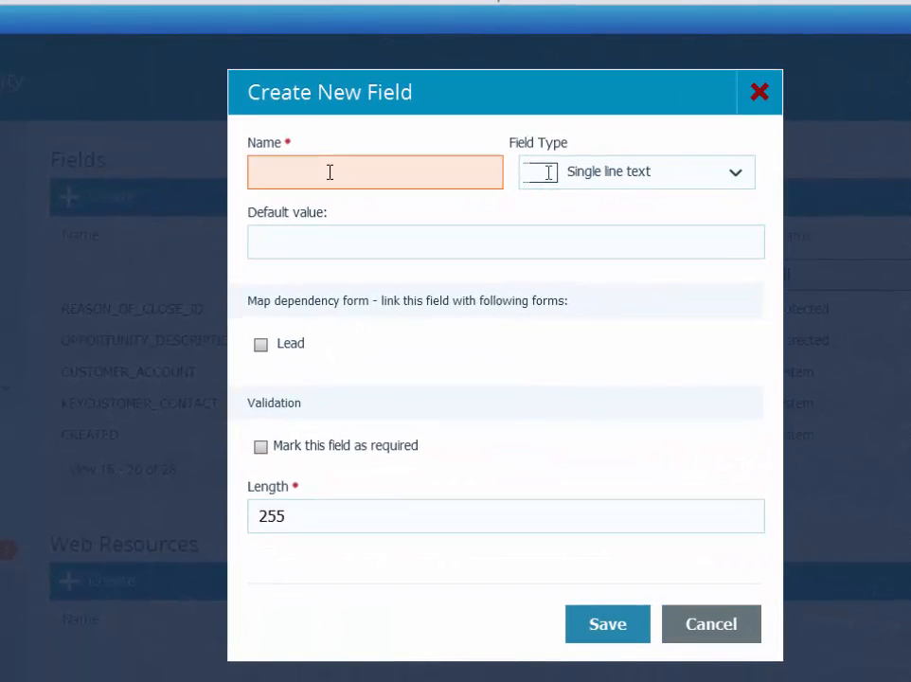
type("Industry")
left_click(566, 176)
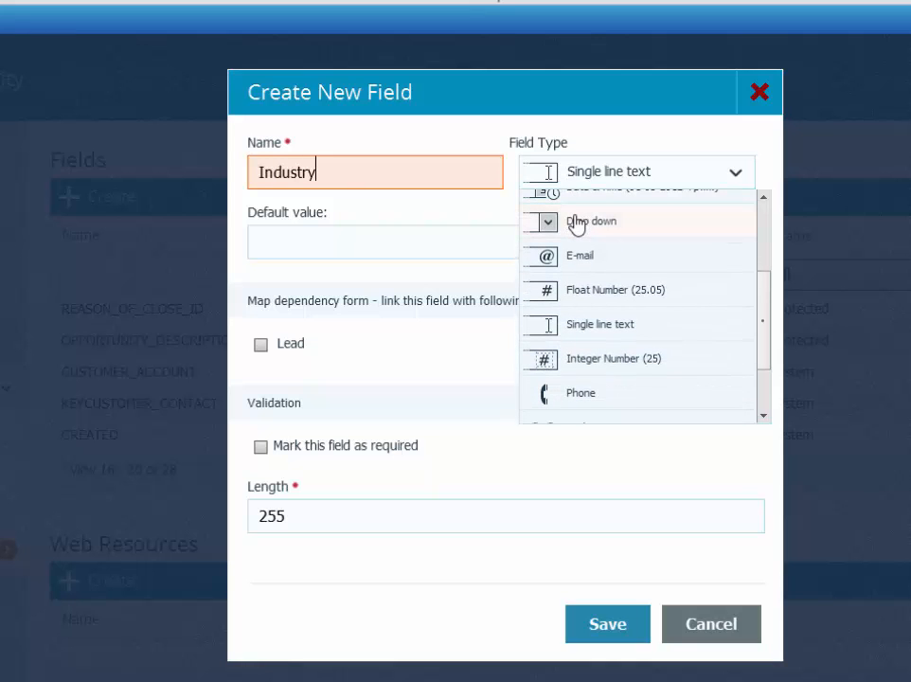
left_click(578, 222)
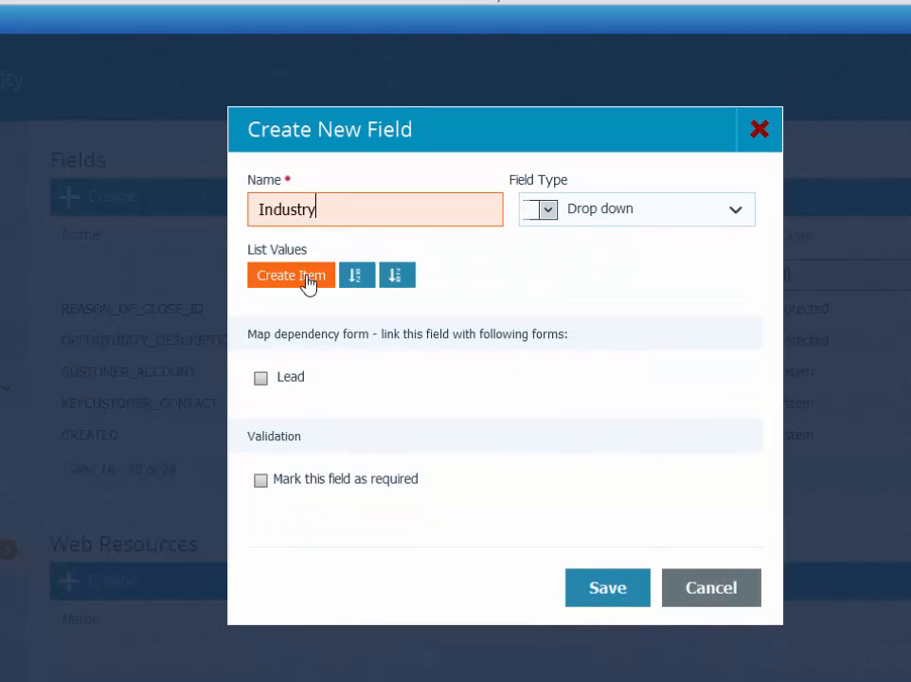
- Add the list items Technology and Manufacturing to the Industry field, each with the number value 10
left_click(308, 280)
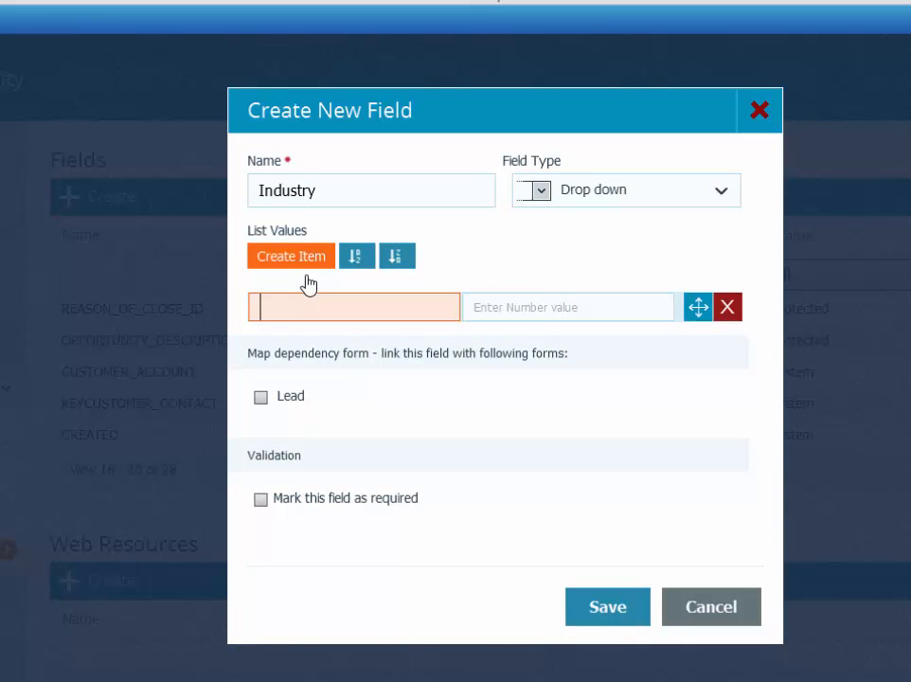
type("Technology")
key("Tab")
type("10")
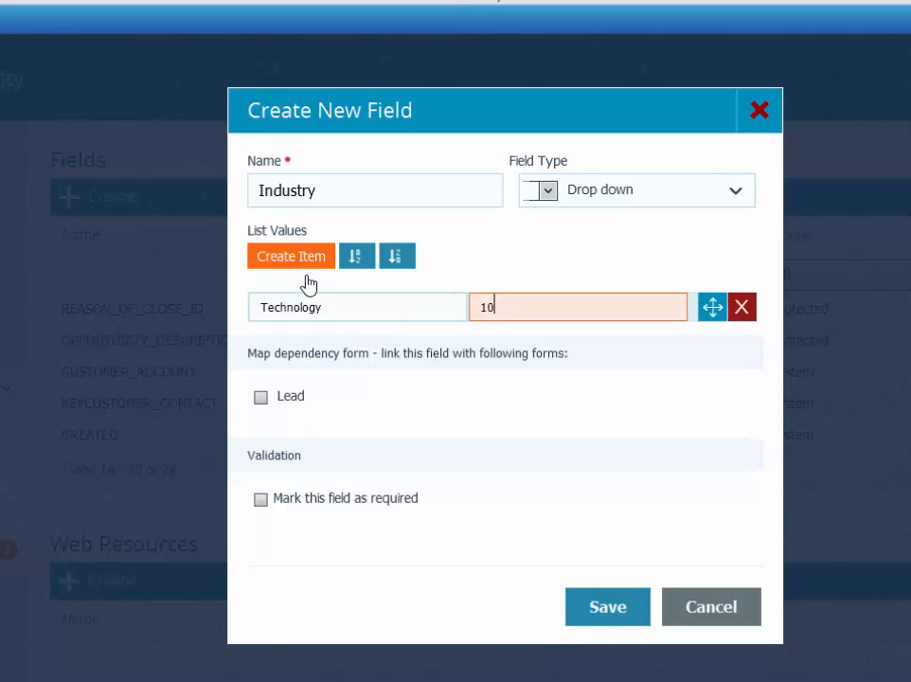
left_click(278, 255)
type("Manufacturing")
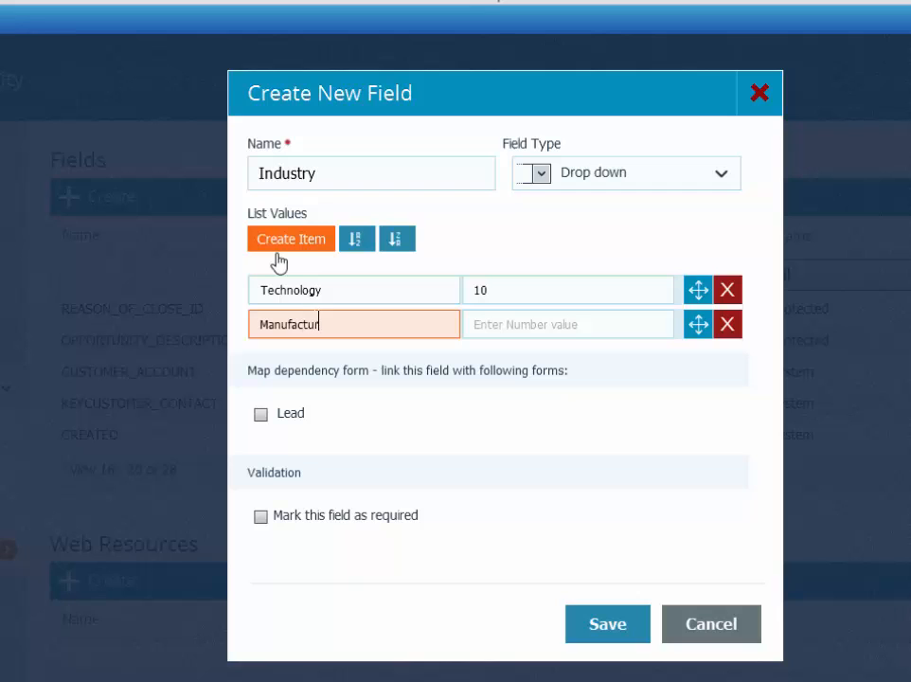
left_click(476, 322)
type("2")
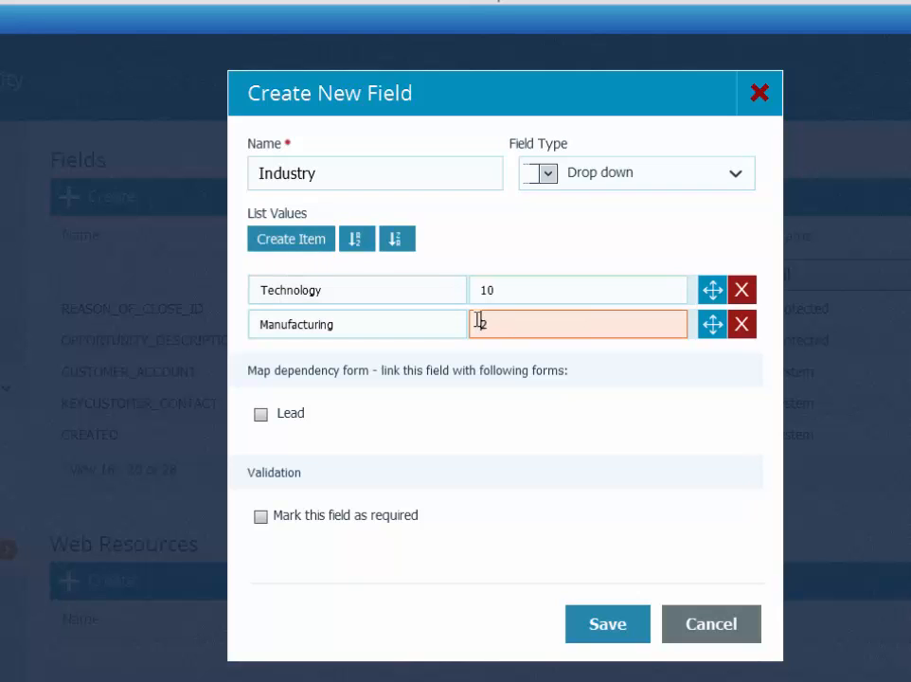
key("BackSpace")
type("10")
- Add a third list item, Financial Services, to the Industry field with the number value 10
left_click(313, 241)
type("F")
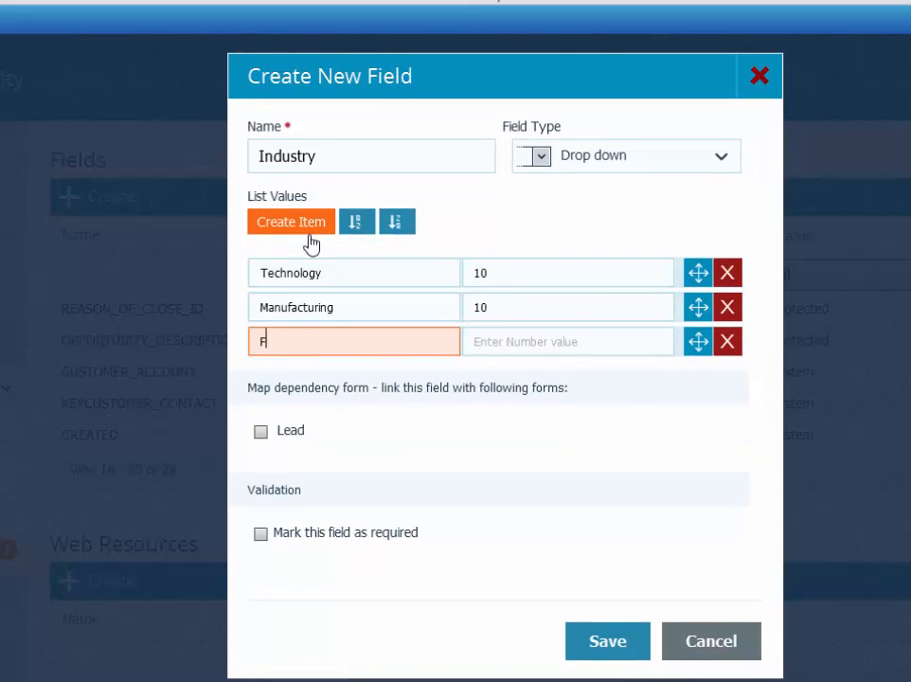
type("inancial Services")
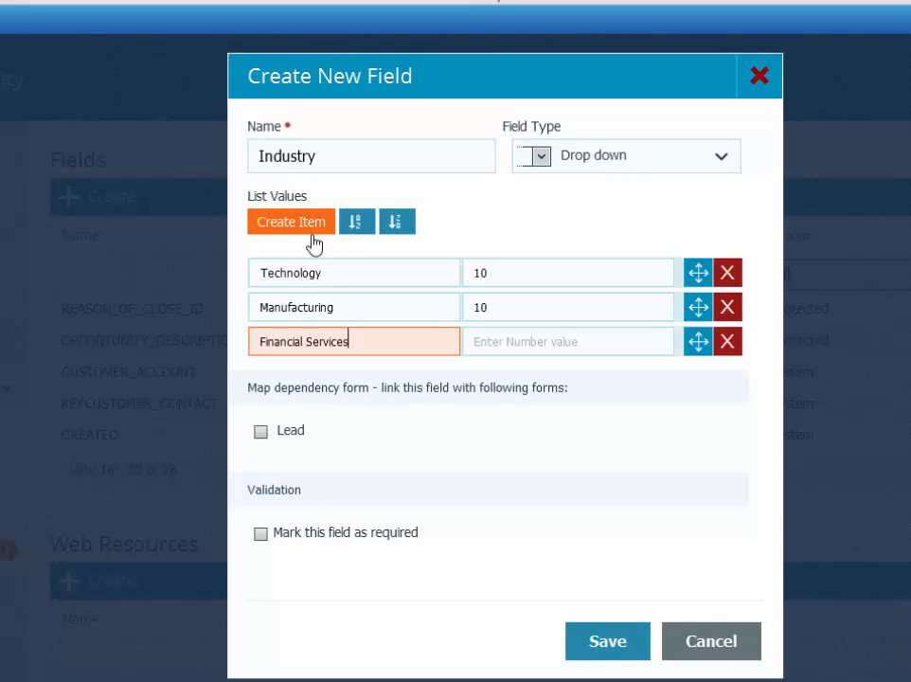
left_click(495, 347)
type("3")
key("BackSpace")
type("10")
- Add the list items Tourism and Social Care with the number value 5 each, and discard the new Industry field
left_click(289, 222)
left_click(289, 222)
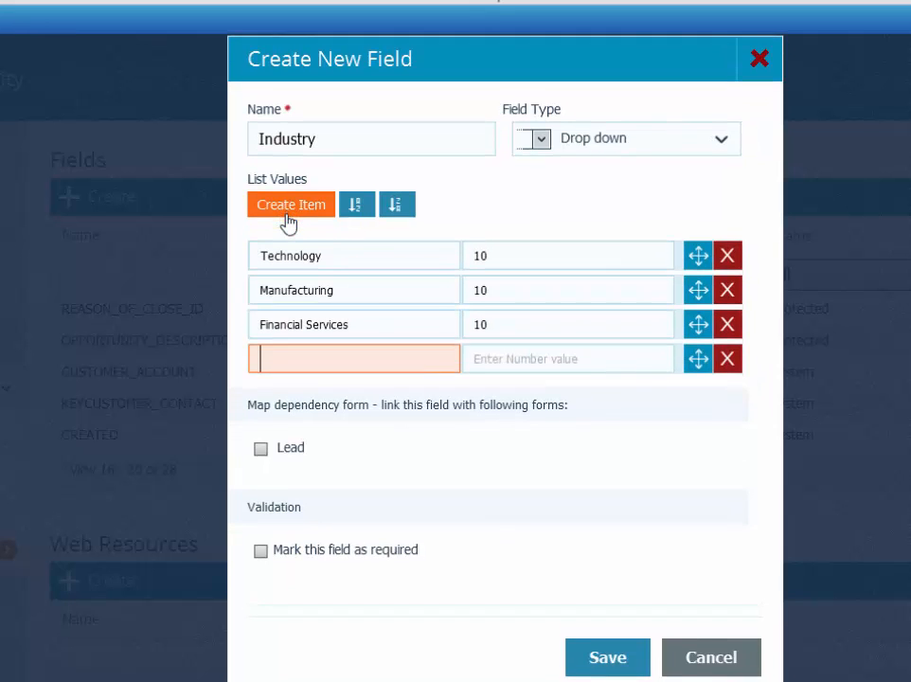
left_click(289, 222)
left_click(301, 370)
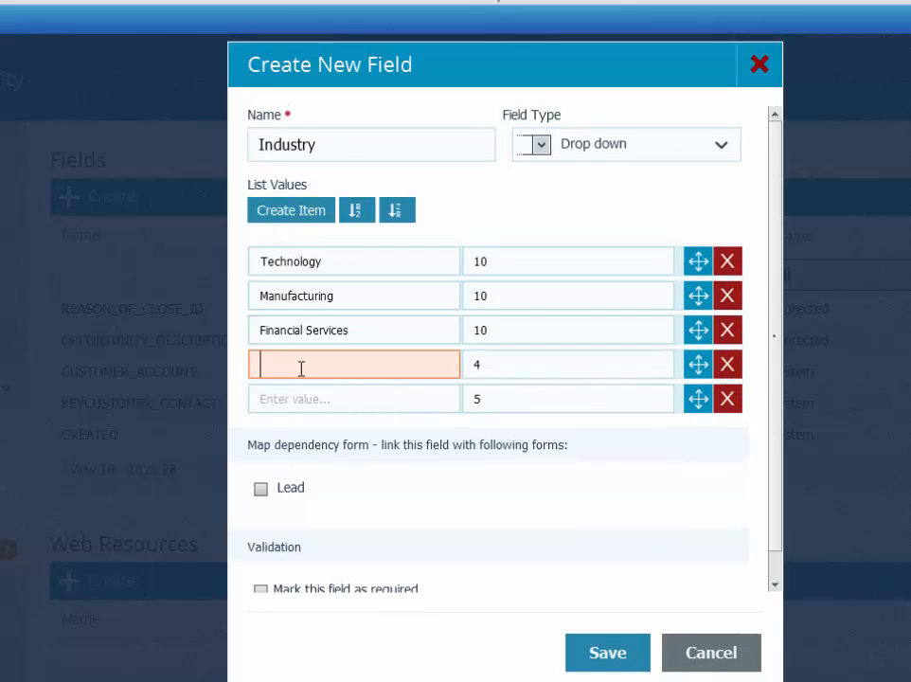
type("Tourism")
key("Tab")
type("5")
left_click(333, 407)
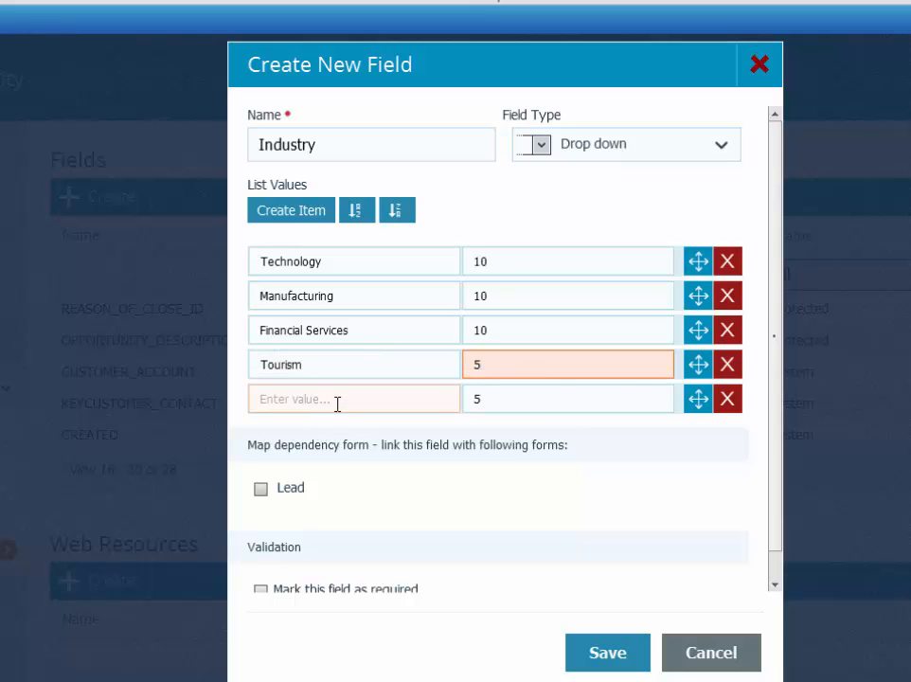
left_click(337, 404)
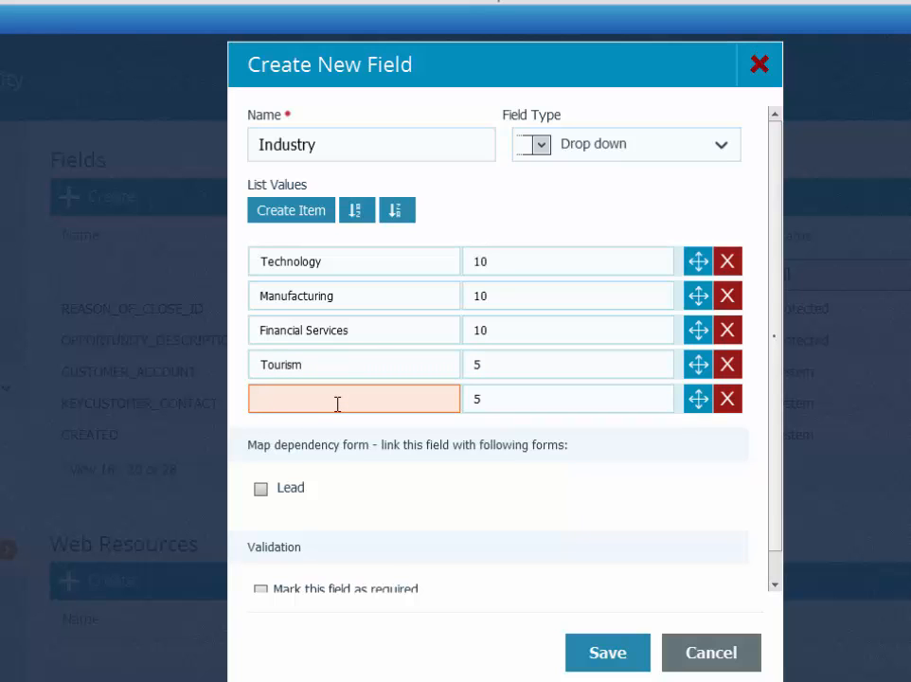
type("Social Care")
left_click(546, 398)
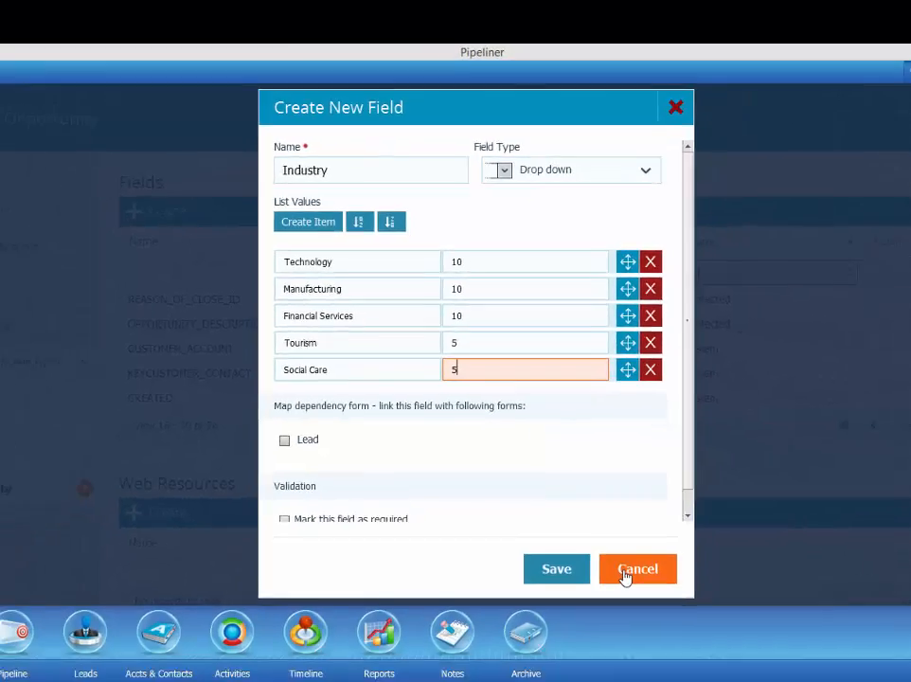
left_click(698, 658)
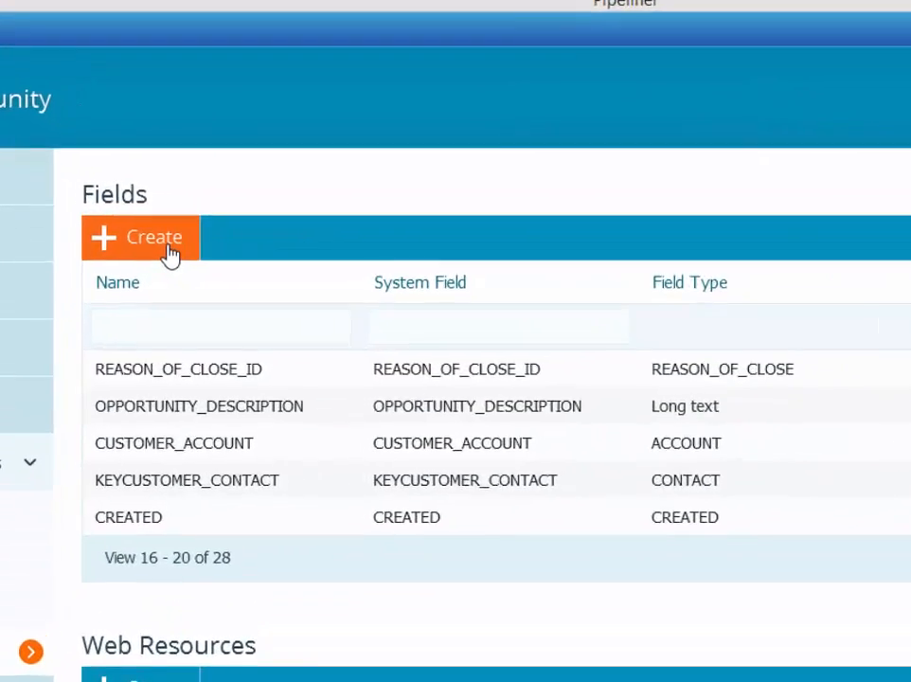
- Start a new field named Opportunity Score of type Integer Number and make it a calculated field using a formula
left_click(217, 224)
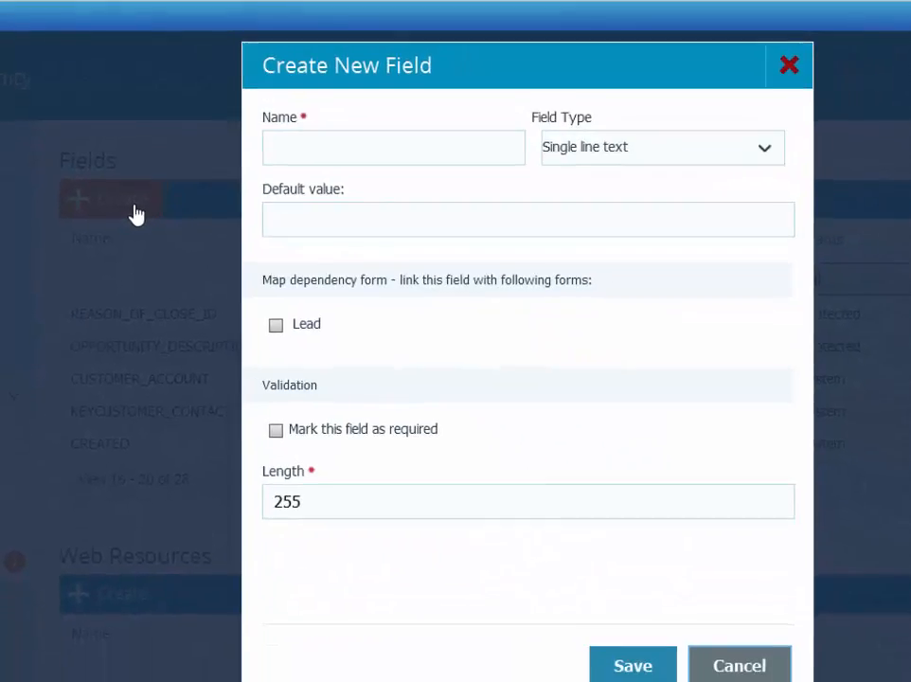
left_click(284, 149)
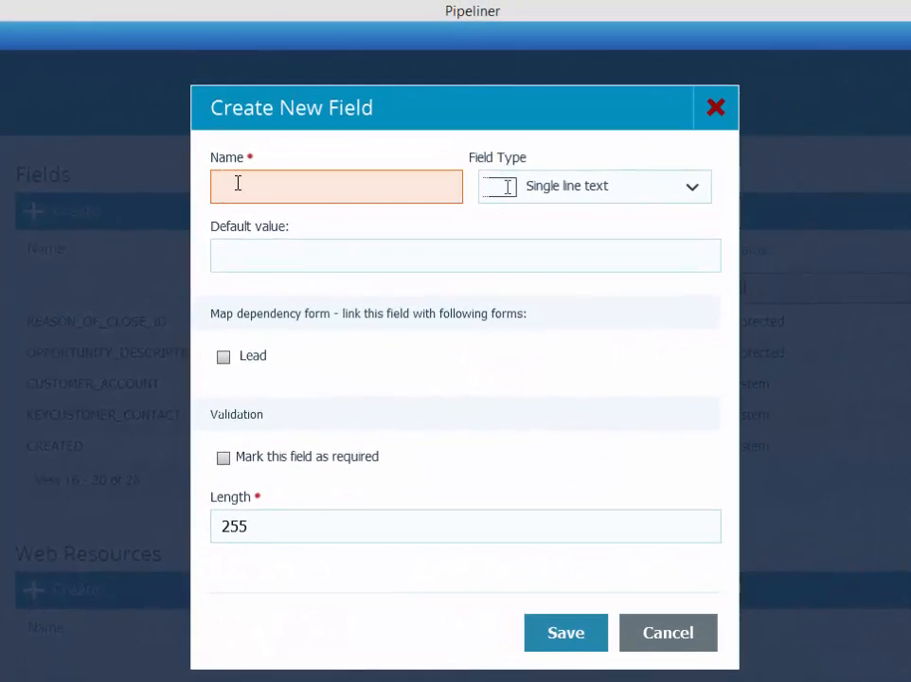
type("Opportunity Score")
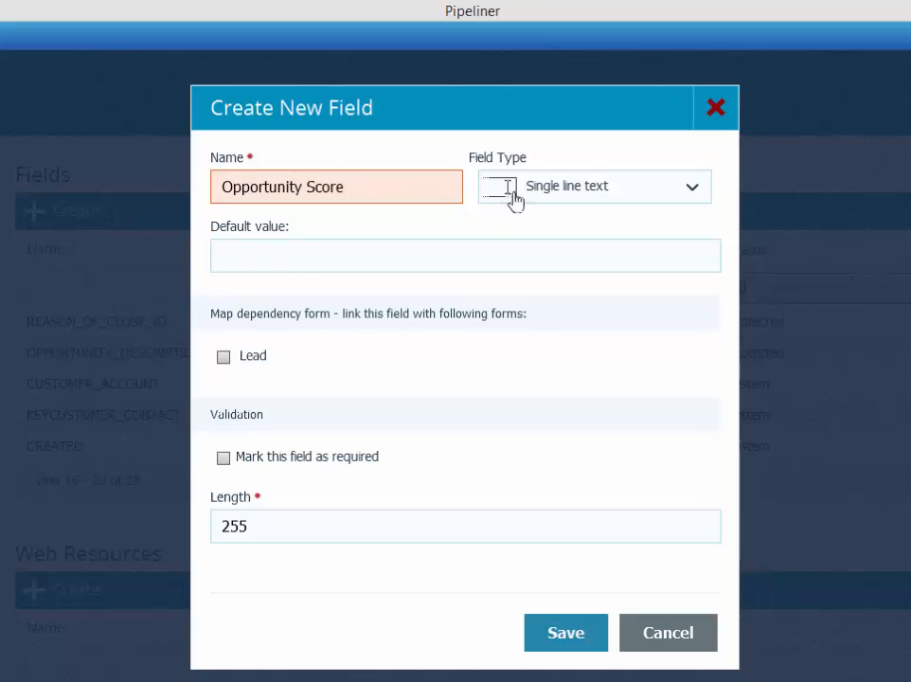
left_click(538, 194)
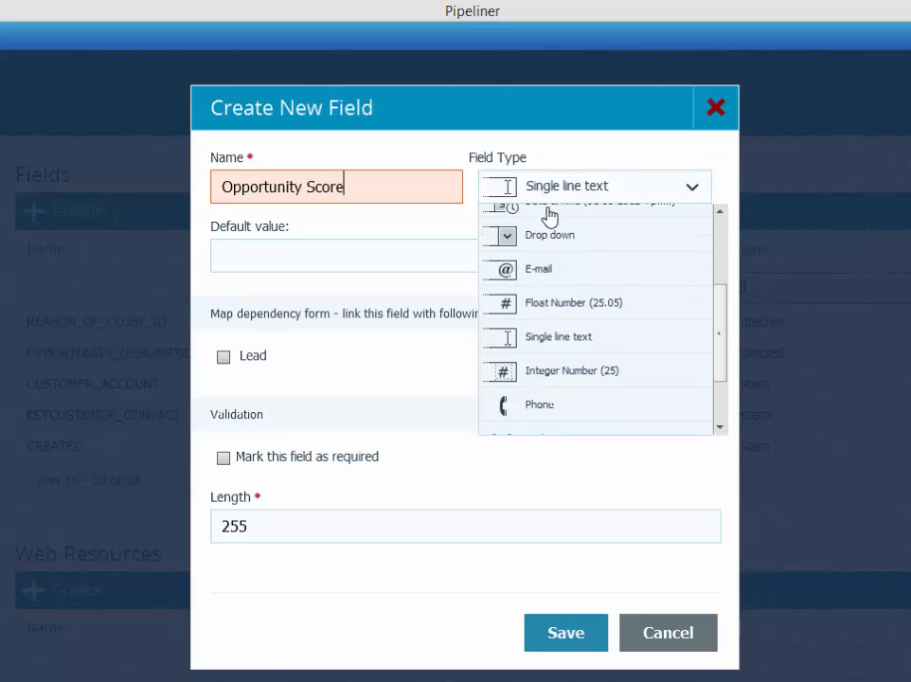
left_click(547, 379)
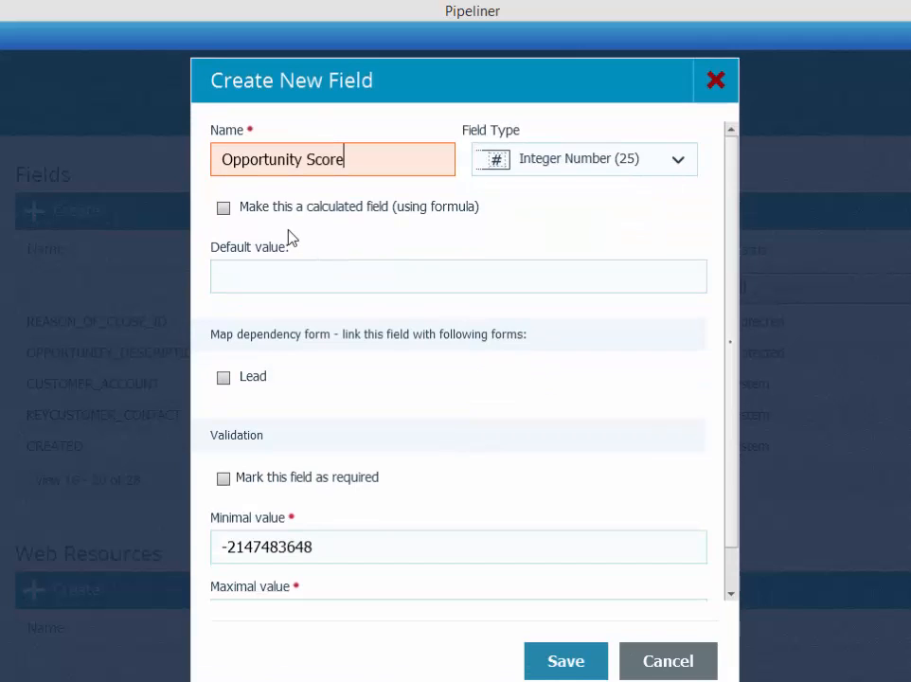
left_click(224, 210)
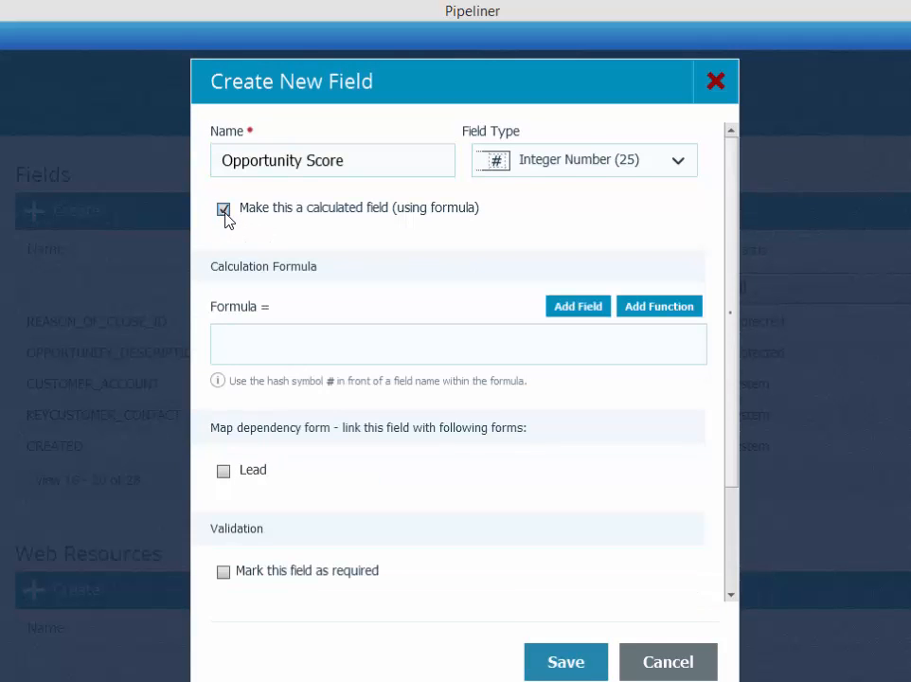
- Begin the Opportunity Score formula with #Industry+#Compelling Events+ after viewing the available functions and fields
left_click(645, 312)
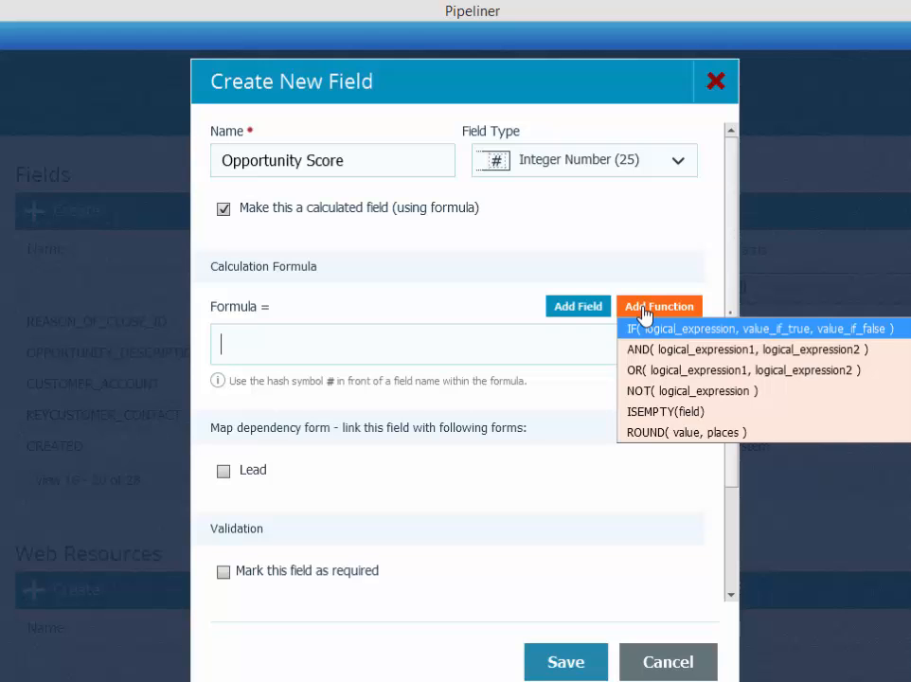
left_click(573, 309)
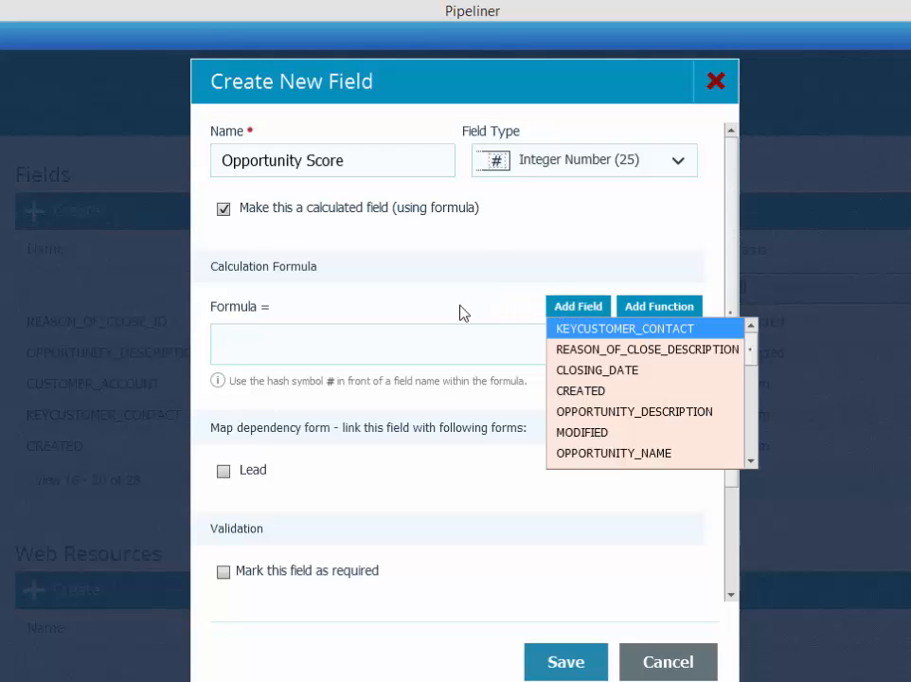
left_click(335, 346)
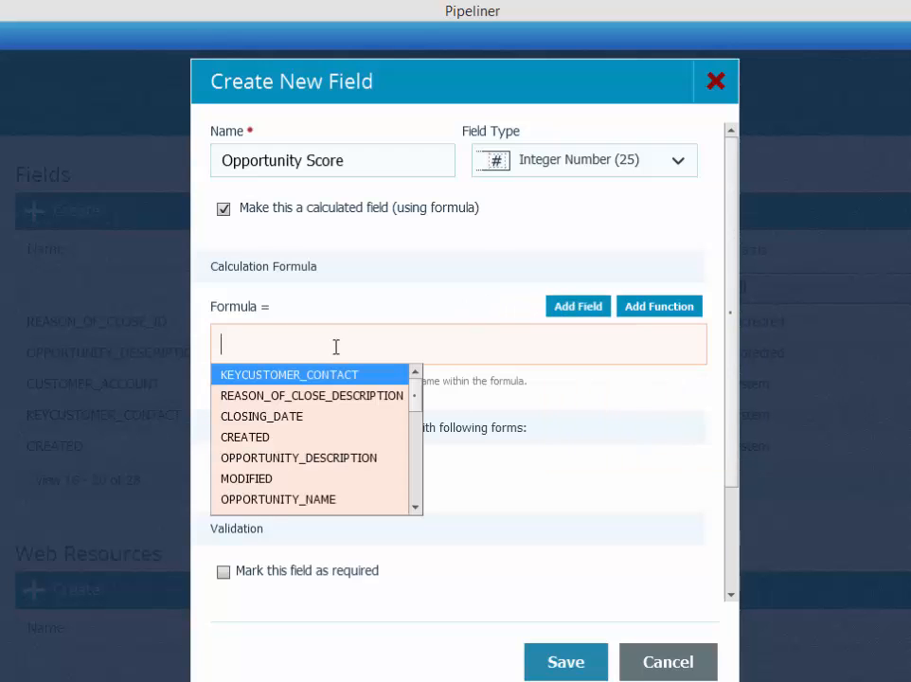
type("#")
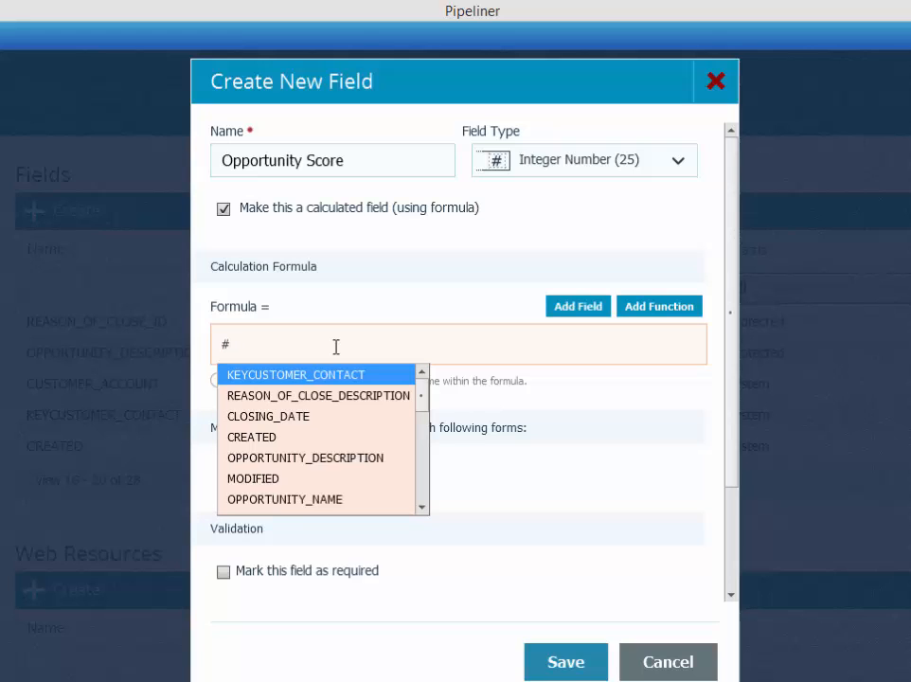
type("indu")
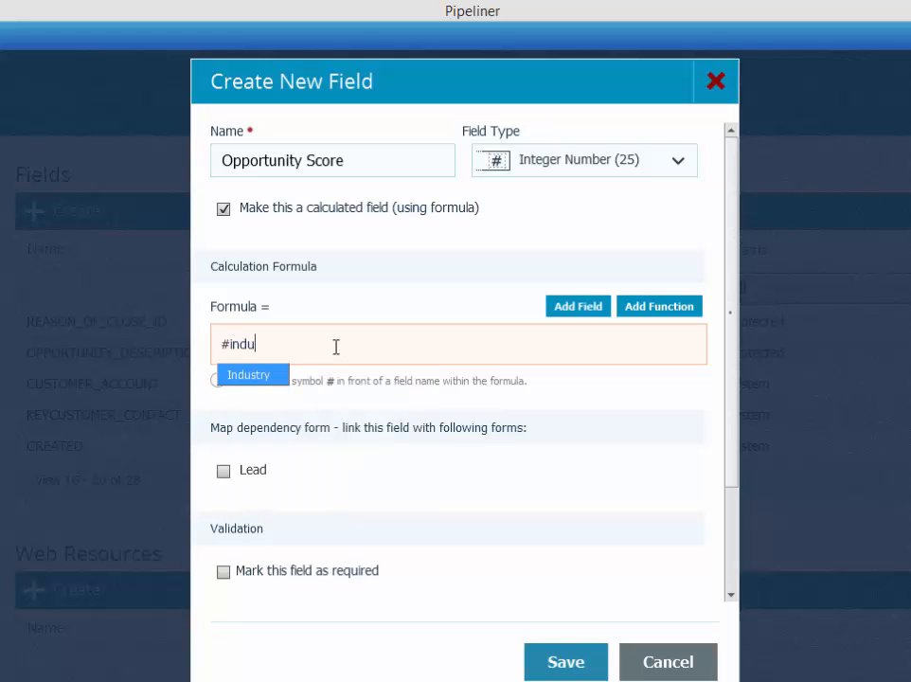
key("Return")
type("+")
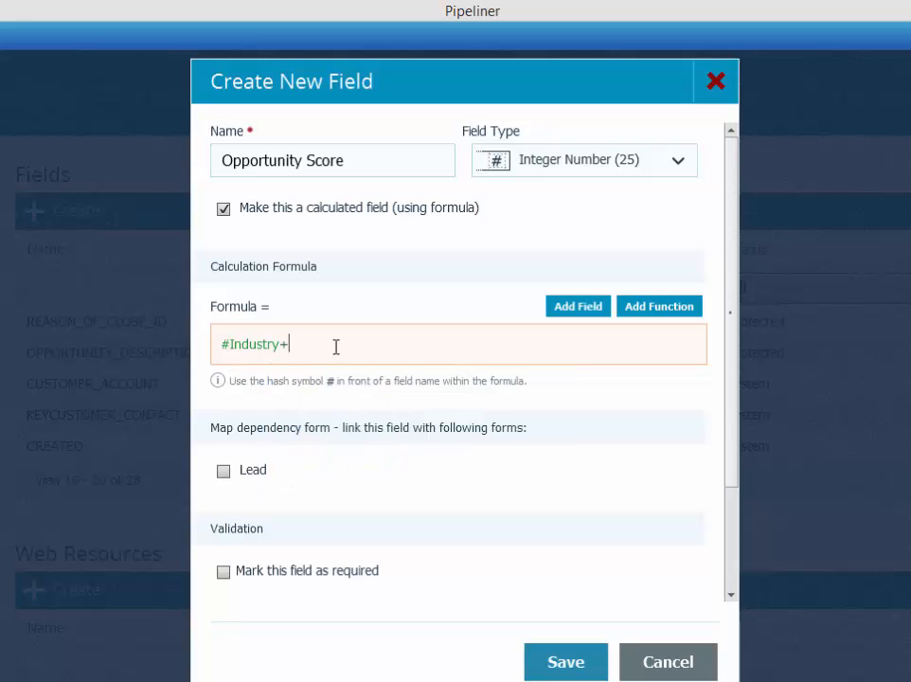
type("#com")
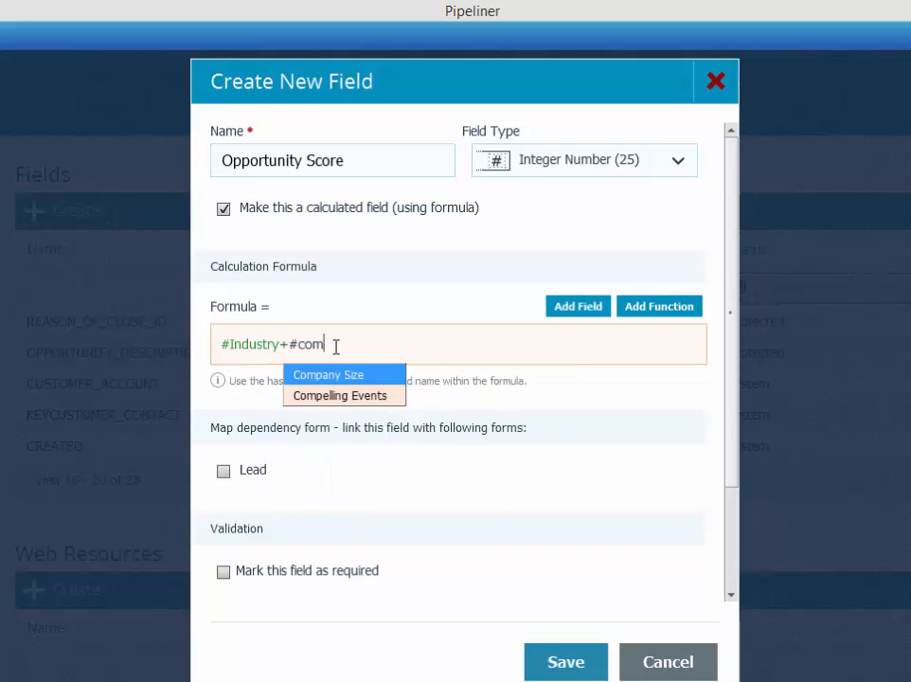
key("Down")
key("Return")
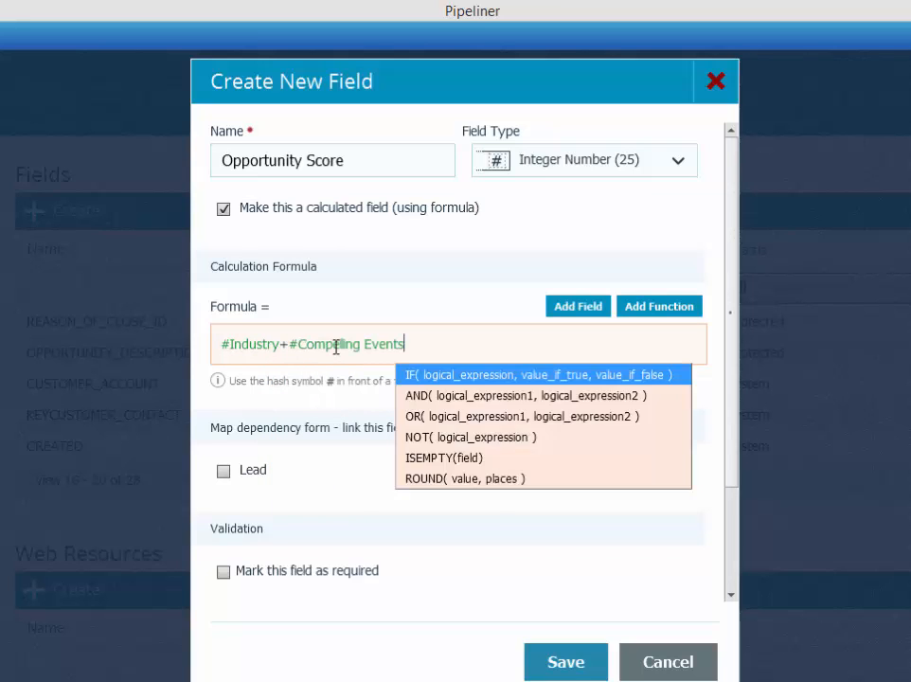
type("+")
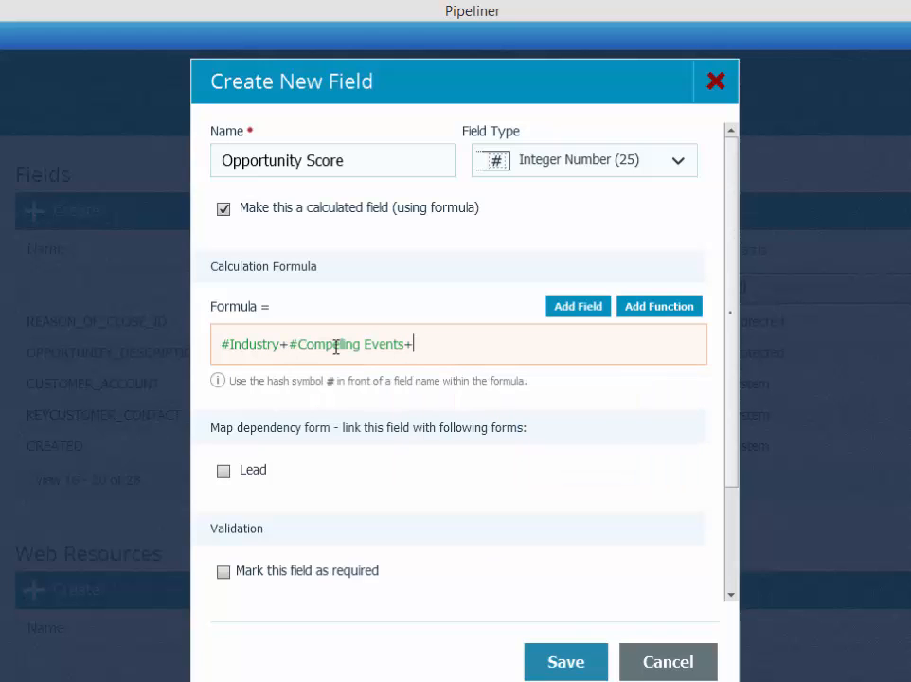
- Extend the Opportunity Score formula with the fields #Business Goals and #Professional Approach, joined by plus signs
type("#busin")
key("Return")
type("+#")
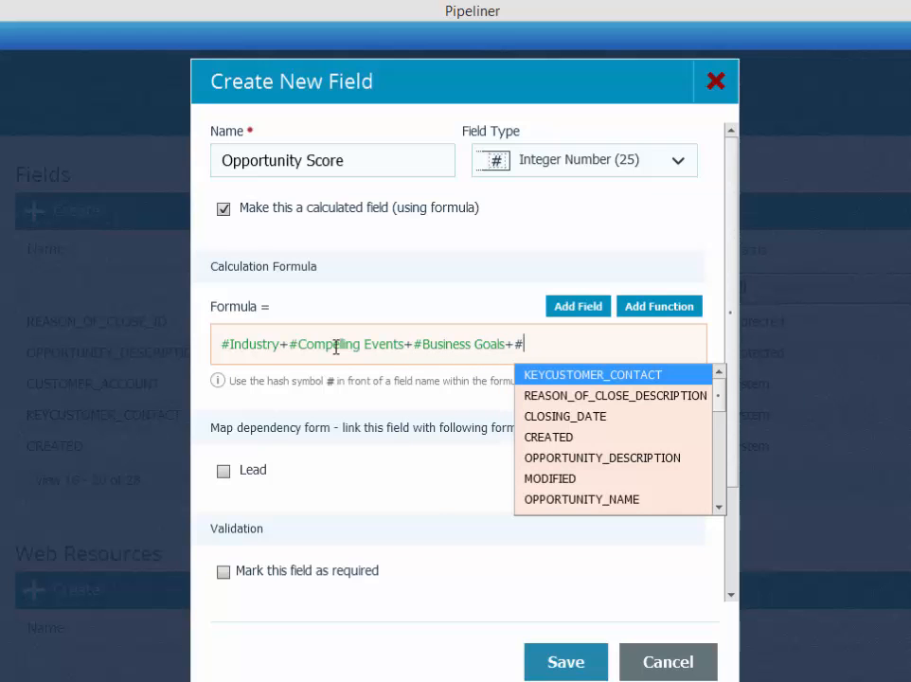
type("pro")
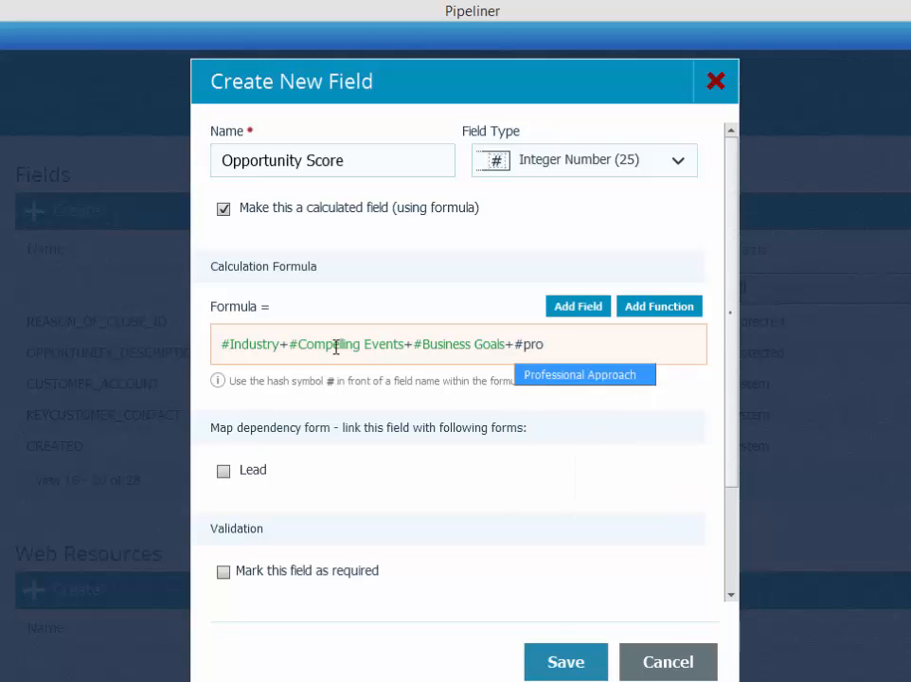
key("Return")
type("+")
key("BackSpace")
type("#")
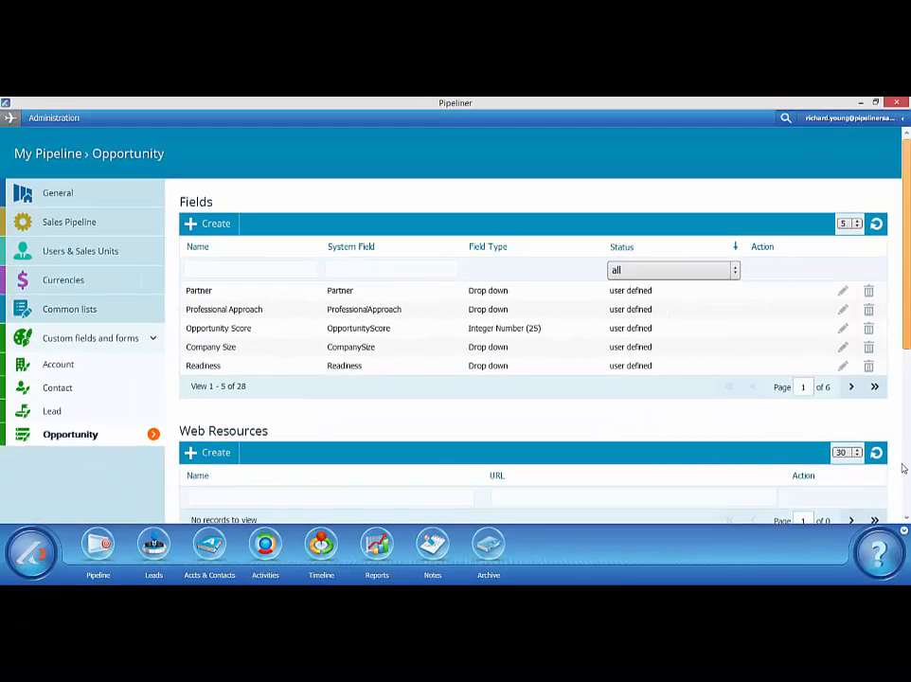
- Edit the application Opportunity Form and insert a group title labelled Opportunity Score above Account & Contact
left_click(908, 452)
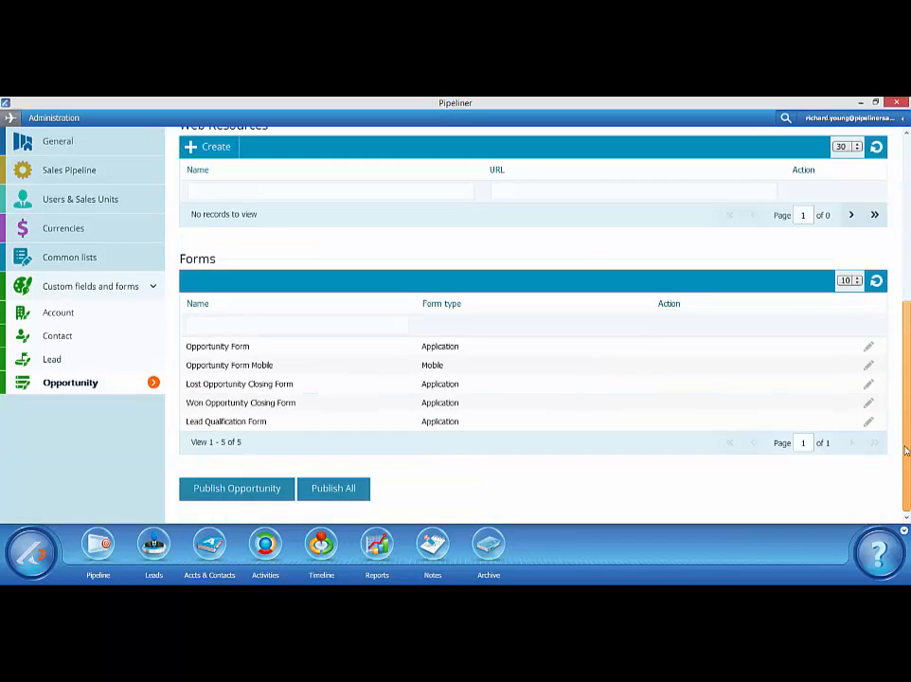
left_click(870, 348)
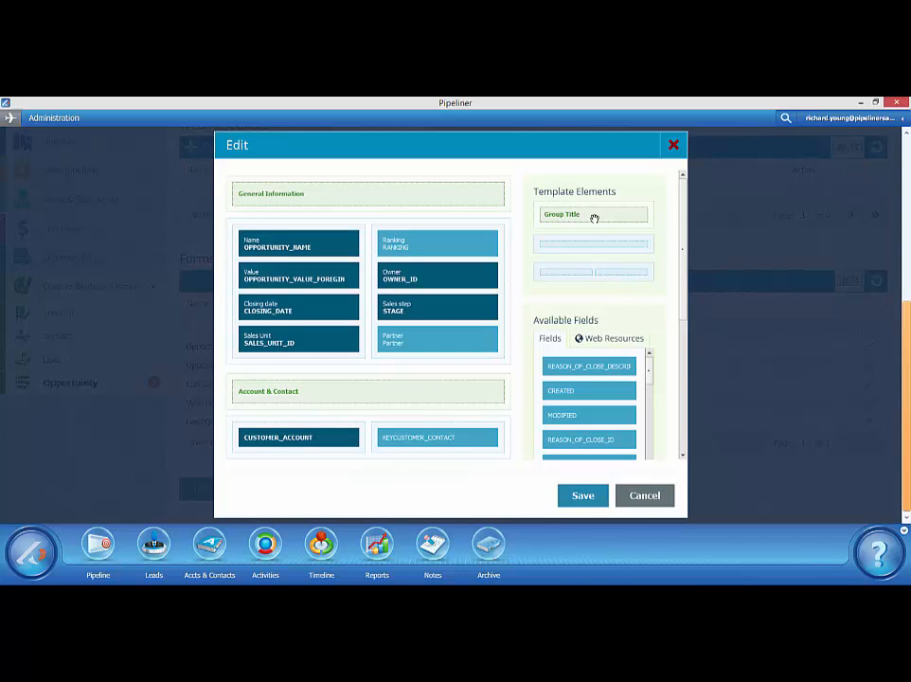
left_click_drag(594, 218, 294, 379)
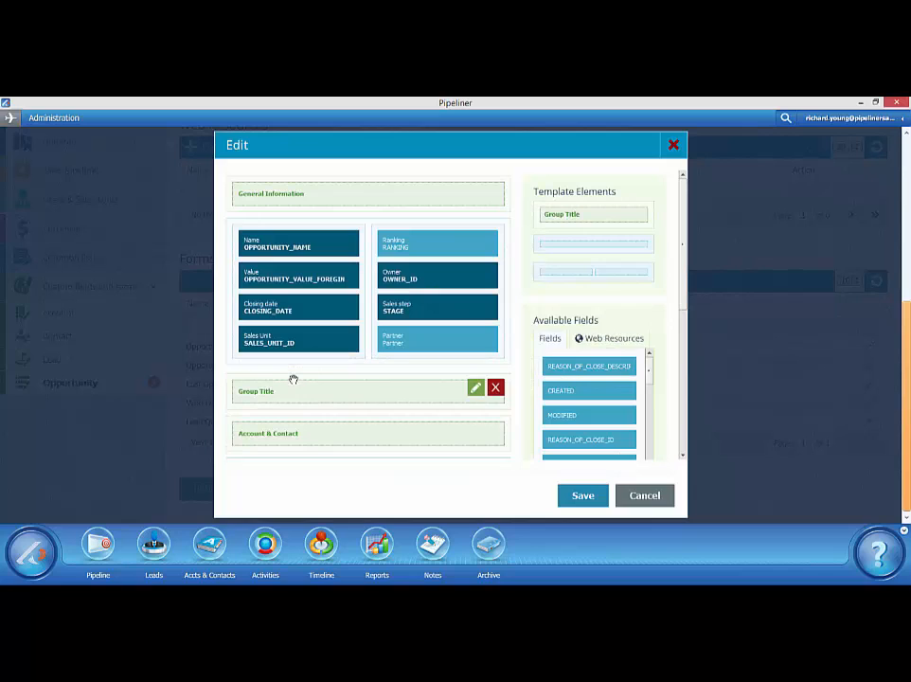
left_click(476, 389)
key("ctrl+a")
type("Opportun")
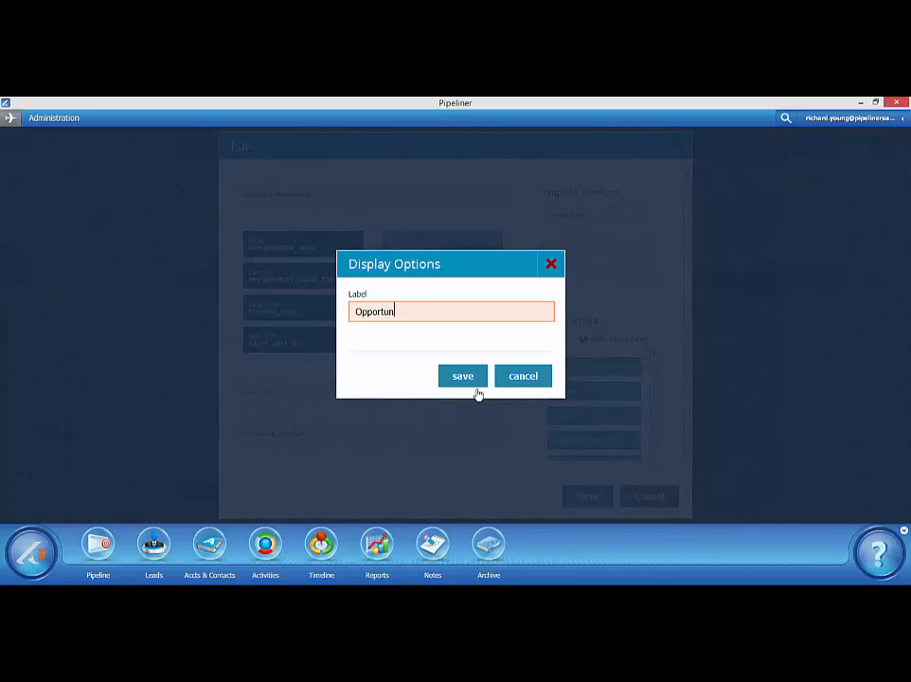
type("ity Sco")
key("BackSpace")
type("ore")
left_click(463, 376)
- Add a two-column row under the Opportunity Score heading, with Opportunity Score in its left column and Business Goals and Professional Approach in its right column
left_click_drag(567, 271, 252, 427)
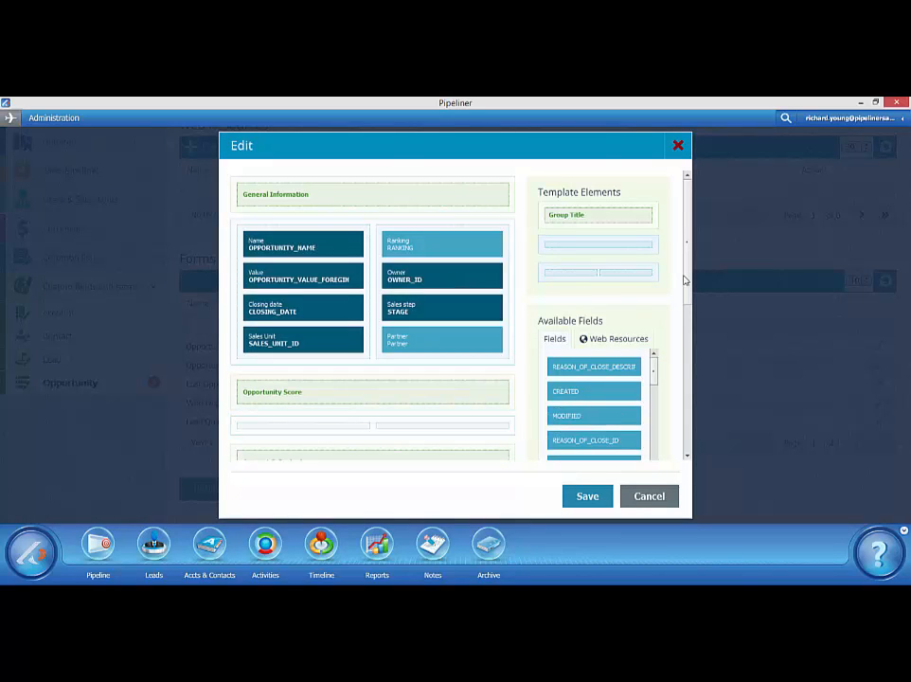
left_click_drag(685, 276, 685, 318)
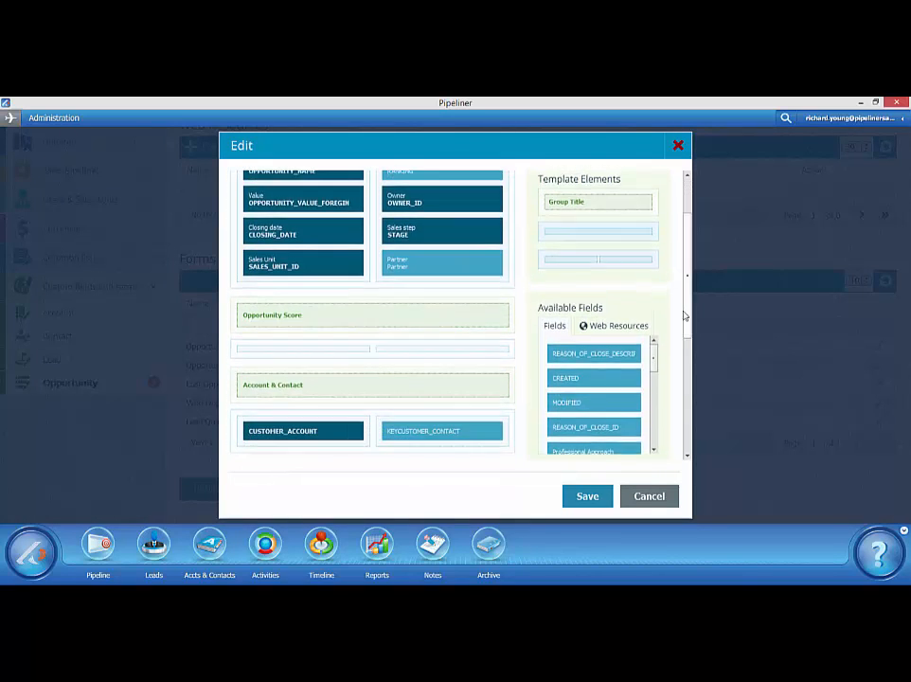
left_click_drag(653, 369, 654, 424)
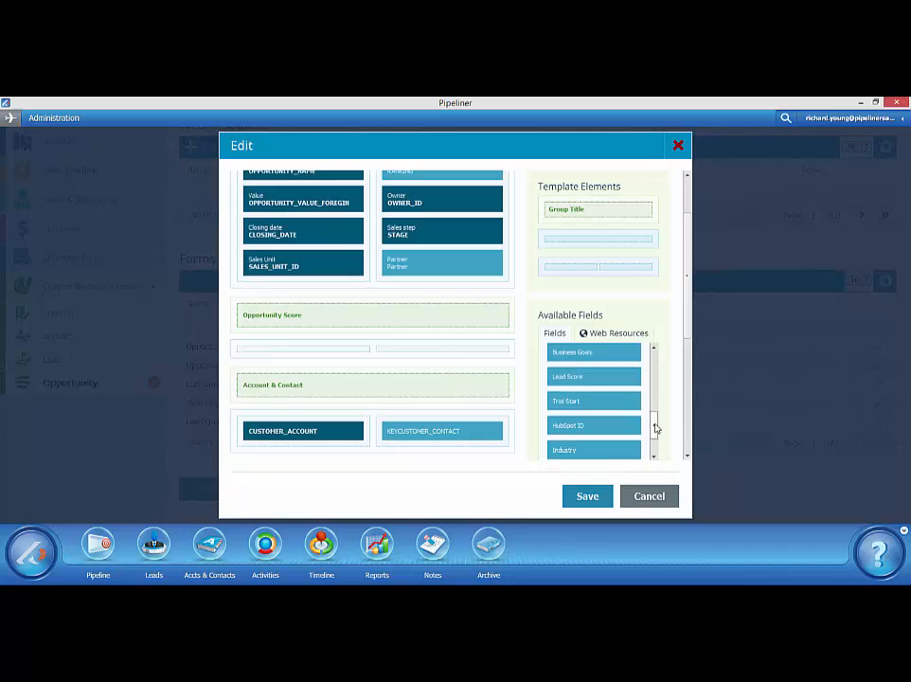
left_click_drag(572, 352, 423, 354)
left_click_drag(565, 350, 415, 360)
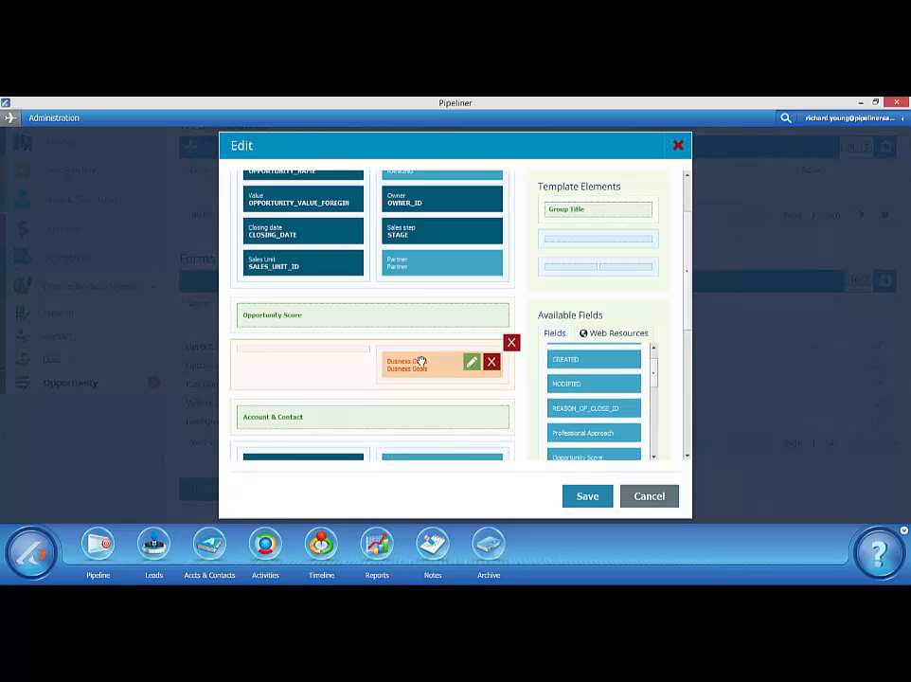
left_click_drag(616, 436, 464, 386)
left_click_drag(568, 431, 286, 351)
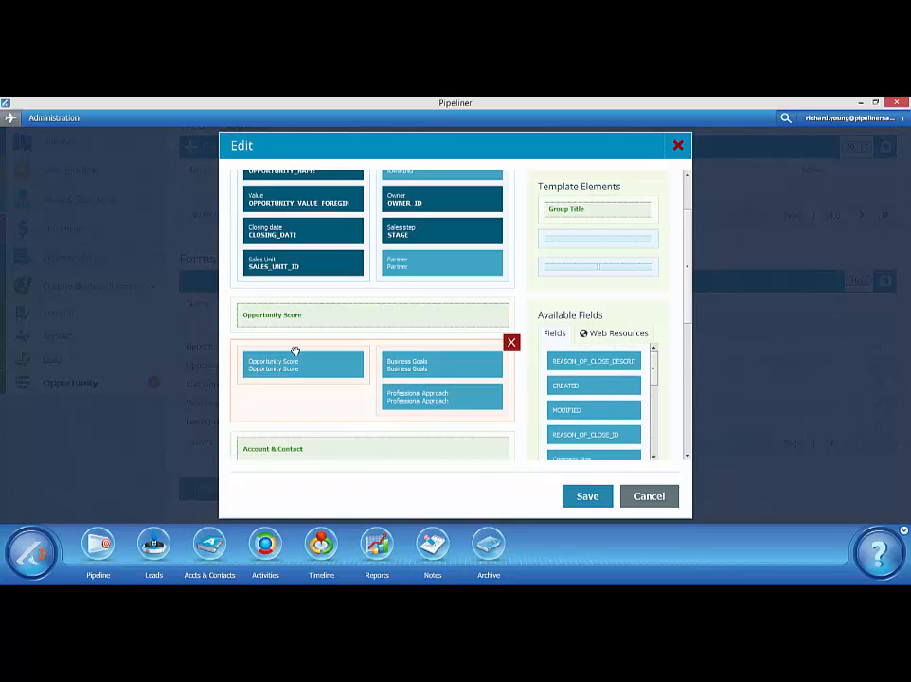
- Add Company Size to the right column of the Opportunity Score section and Compelling Events, Readiness and Industry to its left column
left_click(652, 419)
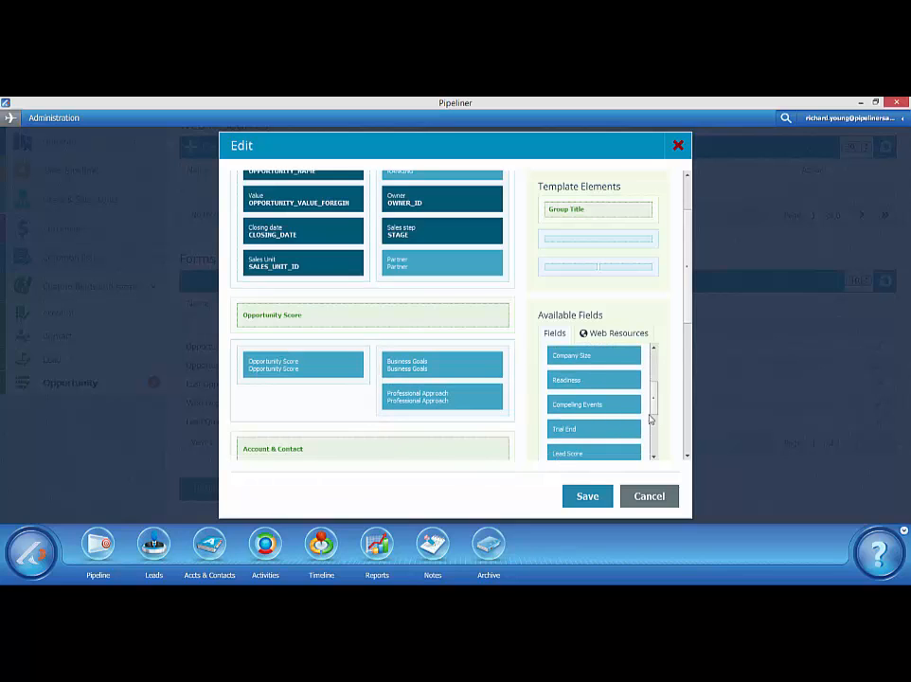
left_click_drag(592, 358, 438, 390)
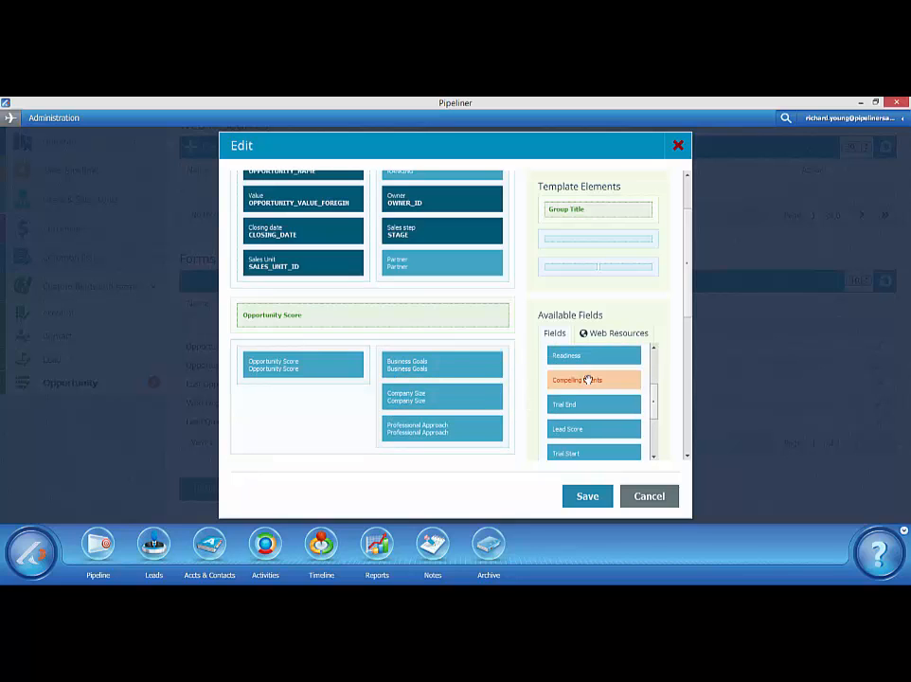
left_click_drag(588, 380, 297, 384)
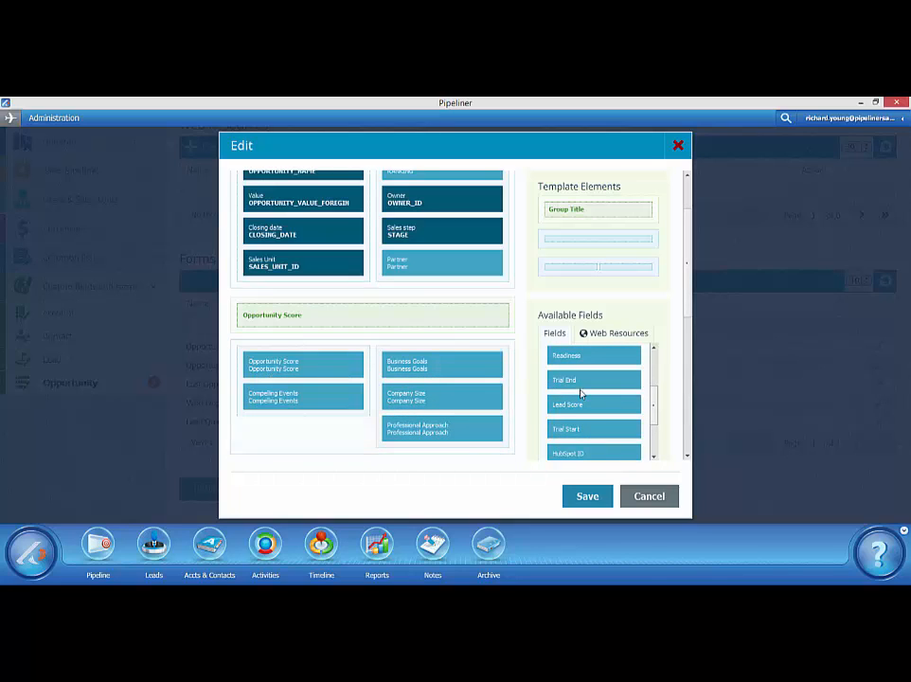
left_click_drag(583, 356, 295, 427)
left_click_drag(440, 436, 309, 425)
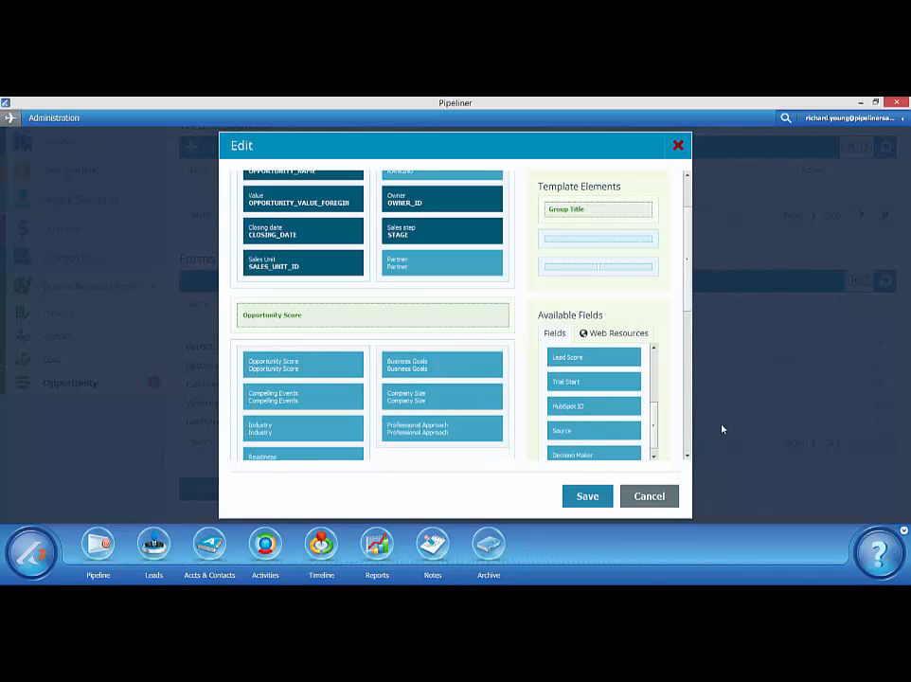
- Add Decision Maker to the left column, move Readiness to the right column, and save the form
scroll(655, 445, "down", 1)
left_click_drag(611, 441, 322, 426)
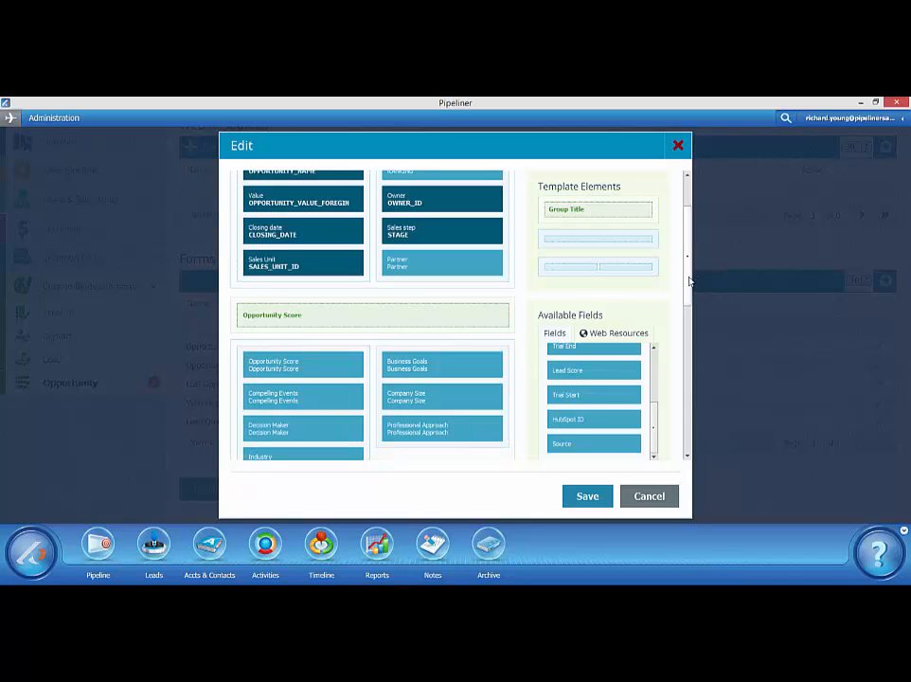
scroll(690, 303, "down", 3)
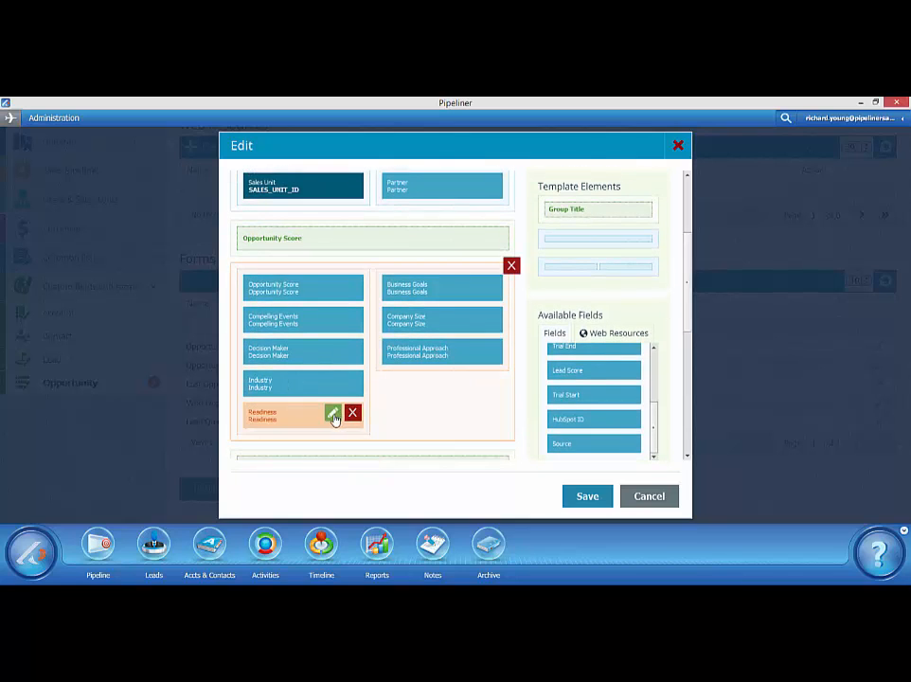
left_click_drag(301, 417, 437, 380)
left_click(590, 498)
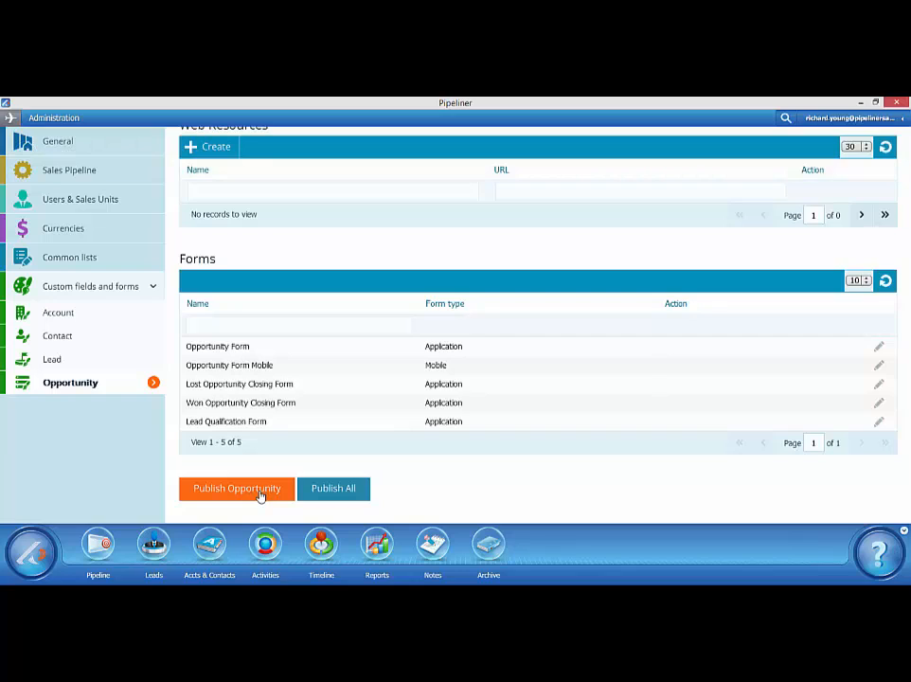
- Publish the Opportunity changes and synchronize the data immediately
left_click(262, 495)
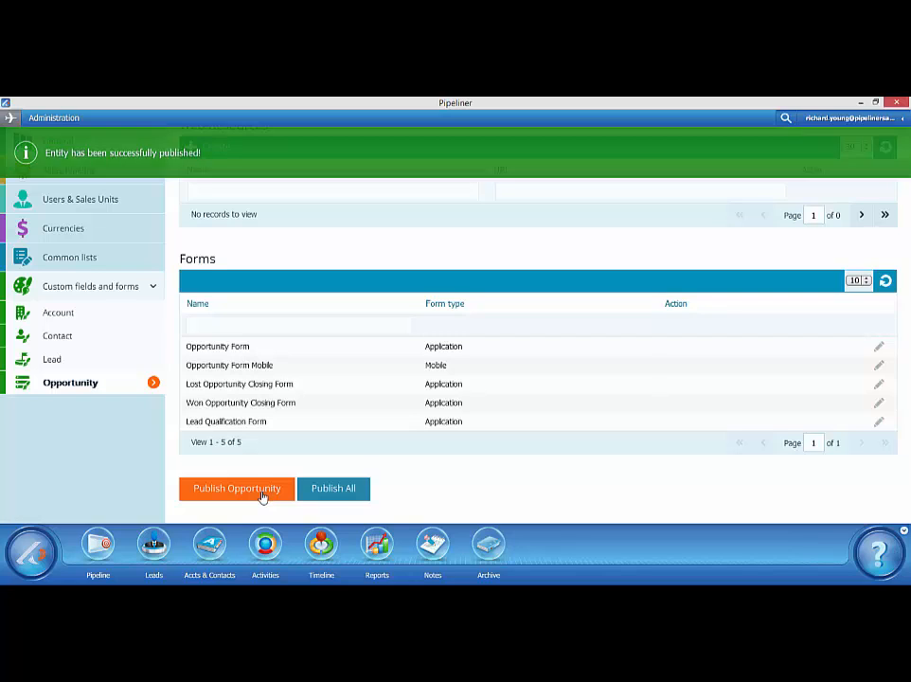
left_click(14, 121)
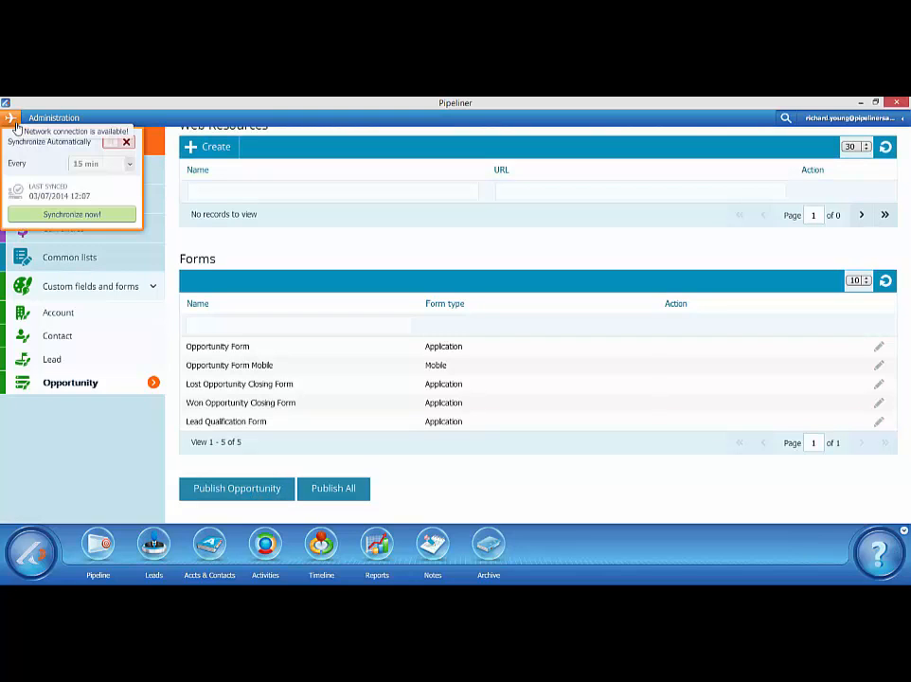
left_click(67, 215)
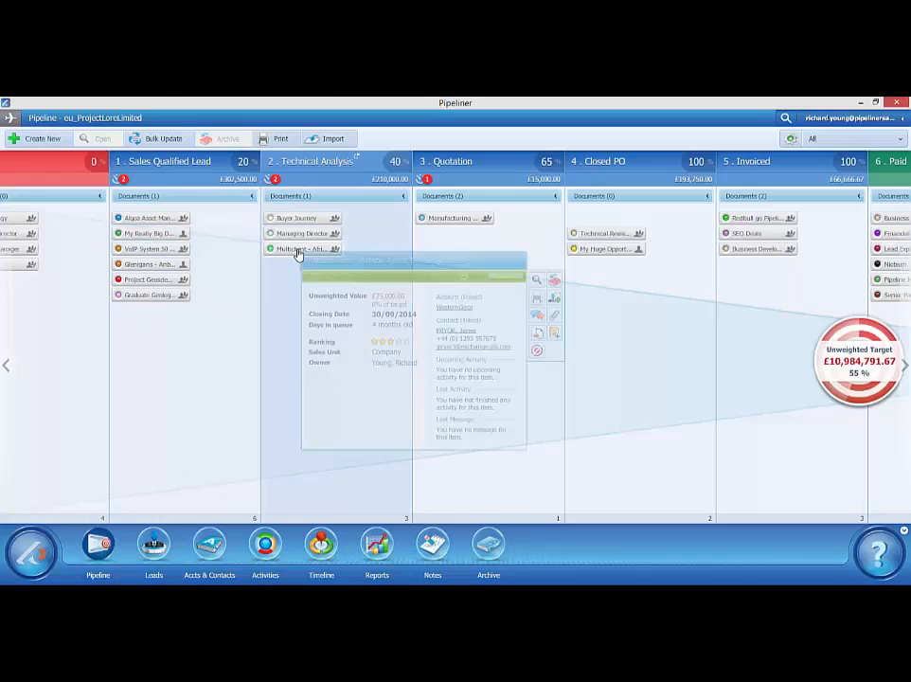
- In the Multiclient - Africa Asset Development opportunity, set Business Goals to Sales Force Automation, Company Size to 10-50 Emps, Professional Approach to Yes and Readiness to Middle
double_click(297, 252)
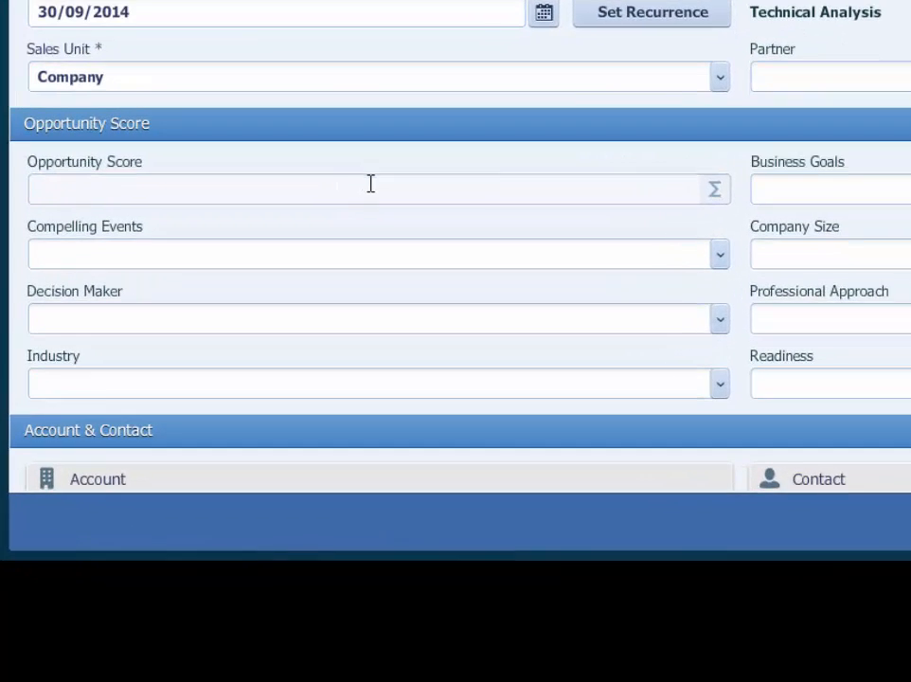
left_click(844, 193)
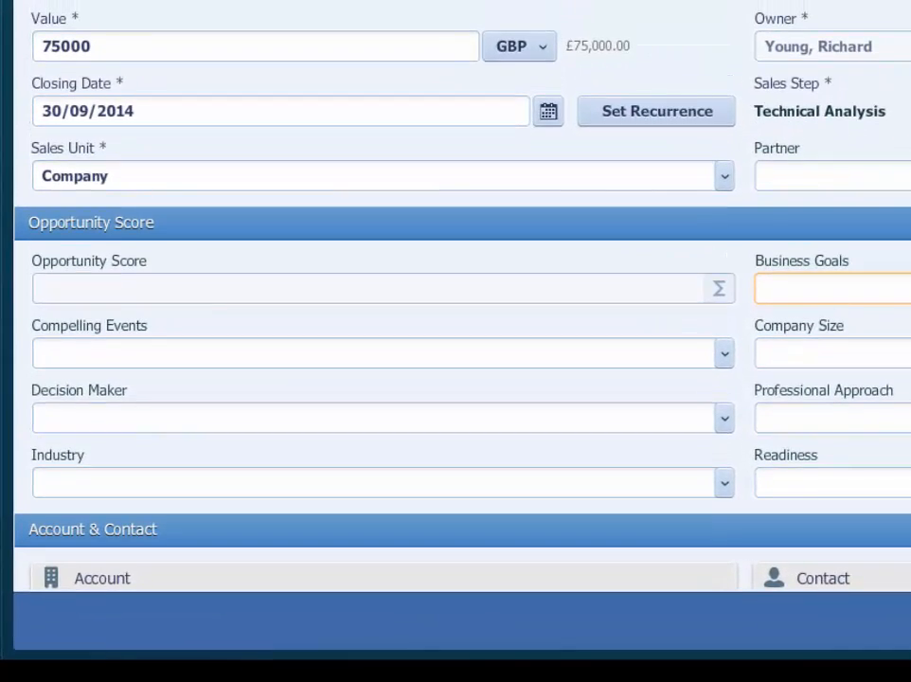
left_click(891, 269)
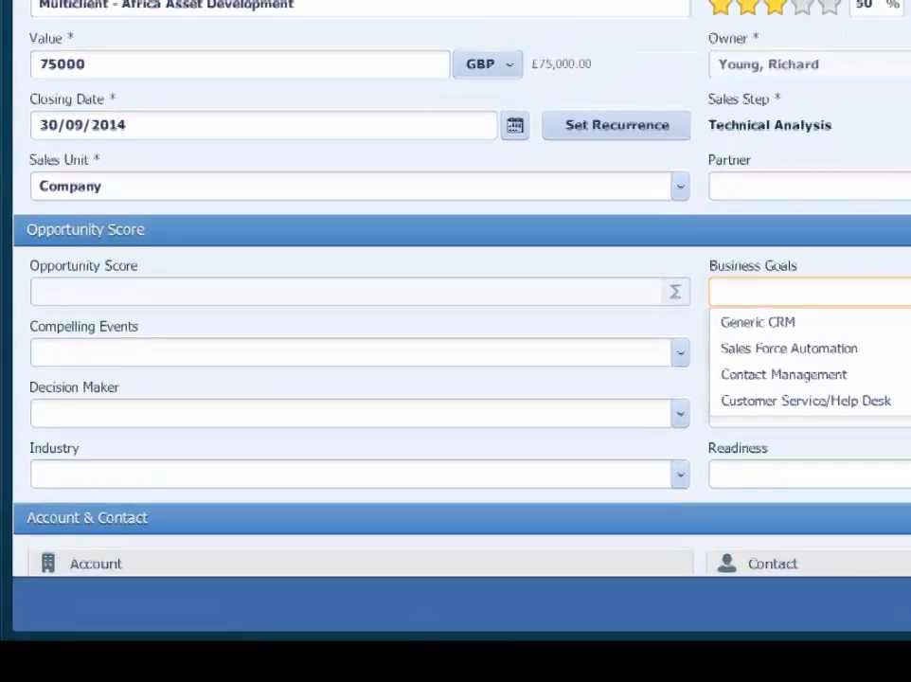
left_click(852, 330)
left_click(891, 352)
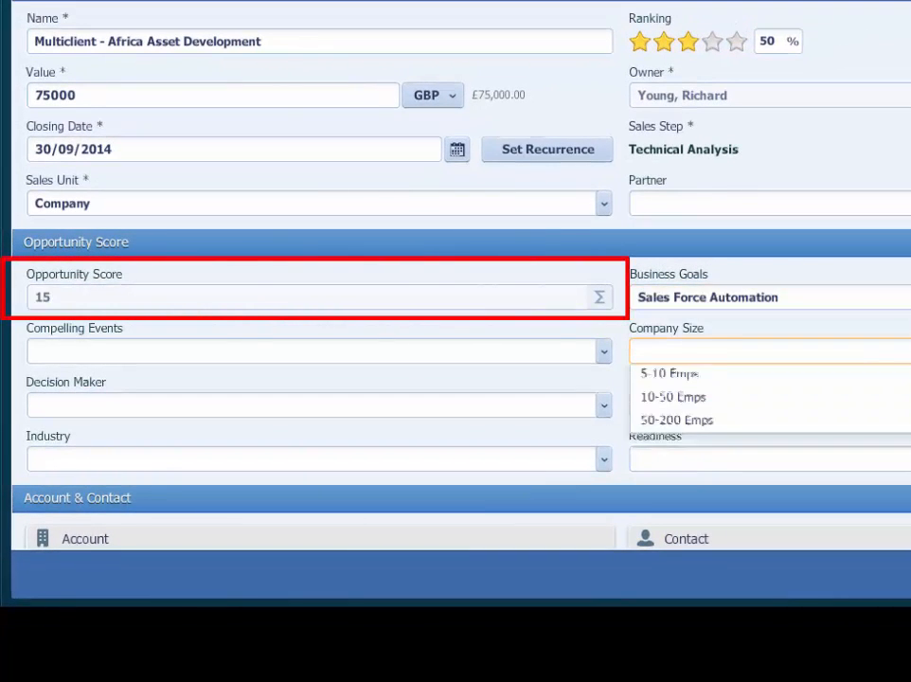
left_click(673, 424)
left_click(883, 406)
left_click(824, 438)
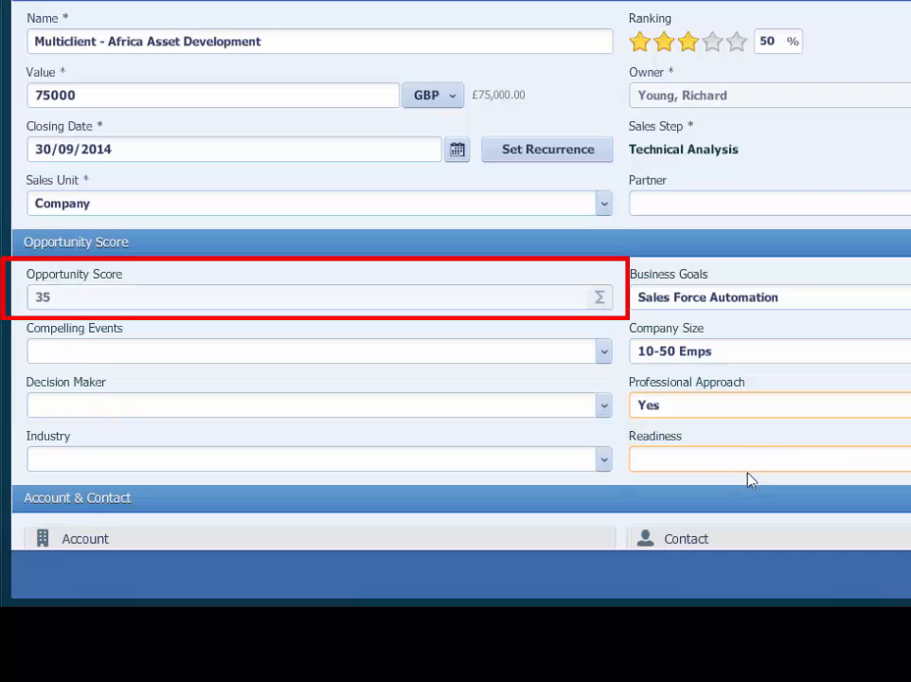
left_click(748, 464)
left_click(692, 511)
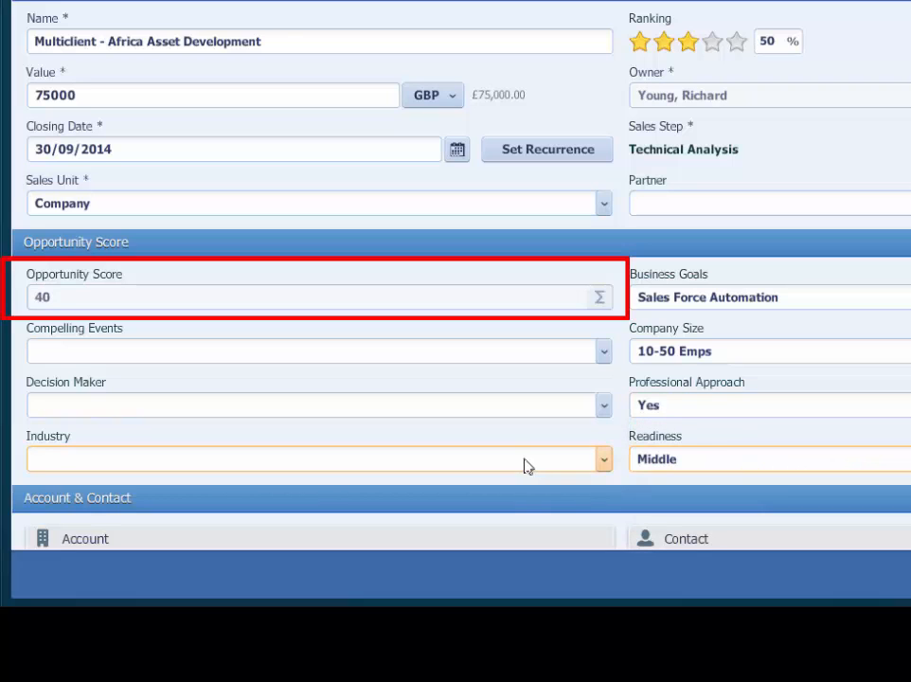
- Set Industry to Technology, Decision Maker to Yes and Compelling Events to <3 Months
left_click(526, 464)
left_click(468, 492)
left_click(474, 407)
left_click(447, 433)
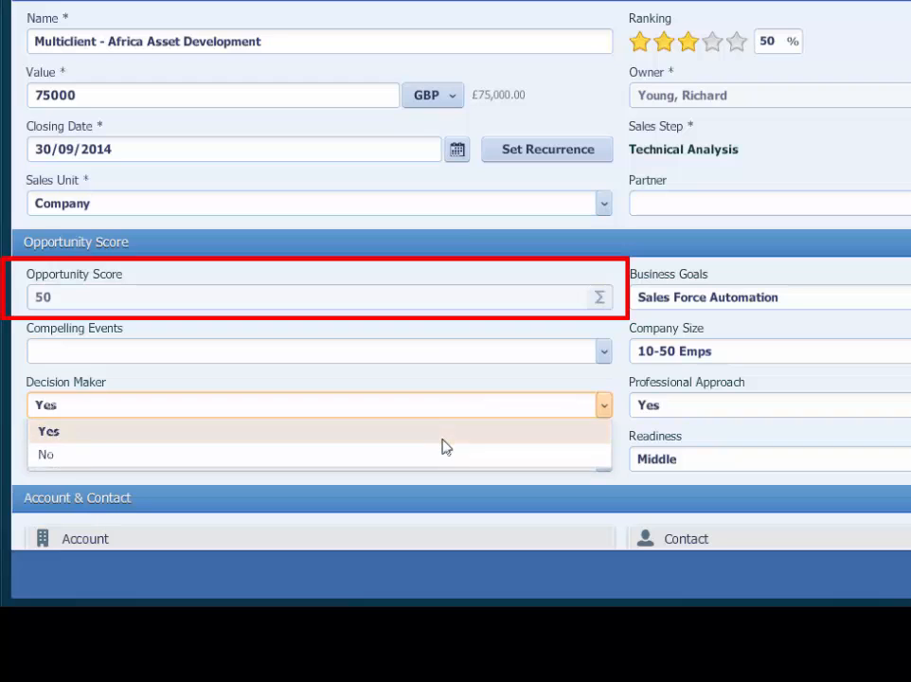
left_click(464, 352)
left_click(439, 384)
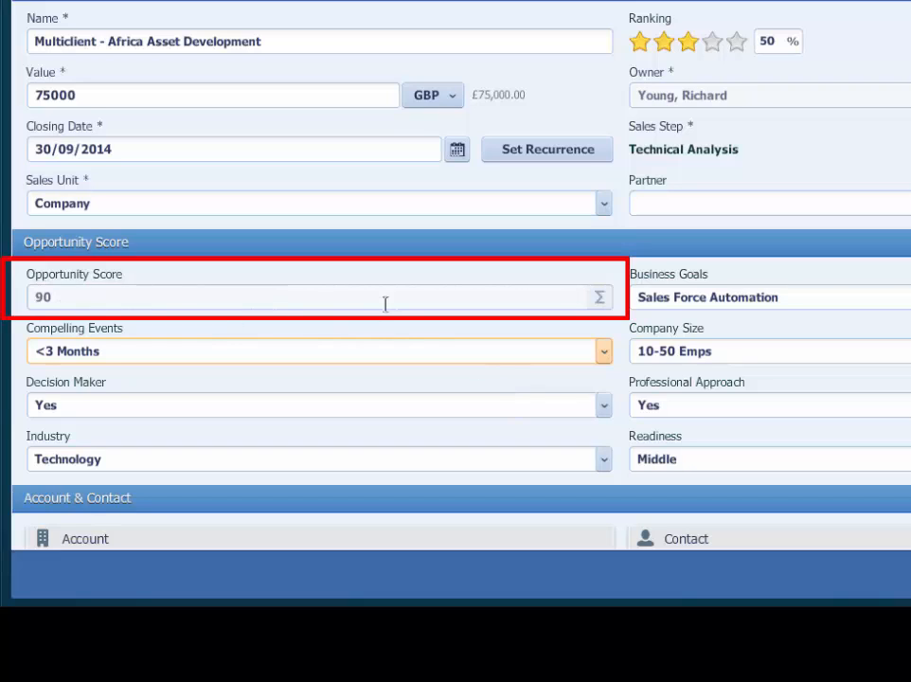
- Set Compelling Events to None and Decision Maker to No to test the calculated Opportunity Score
left_click(580, 359)
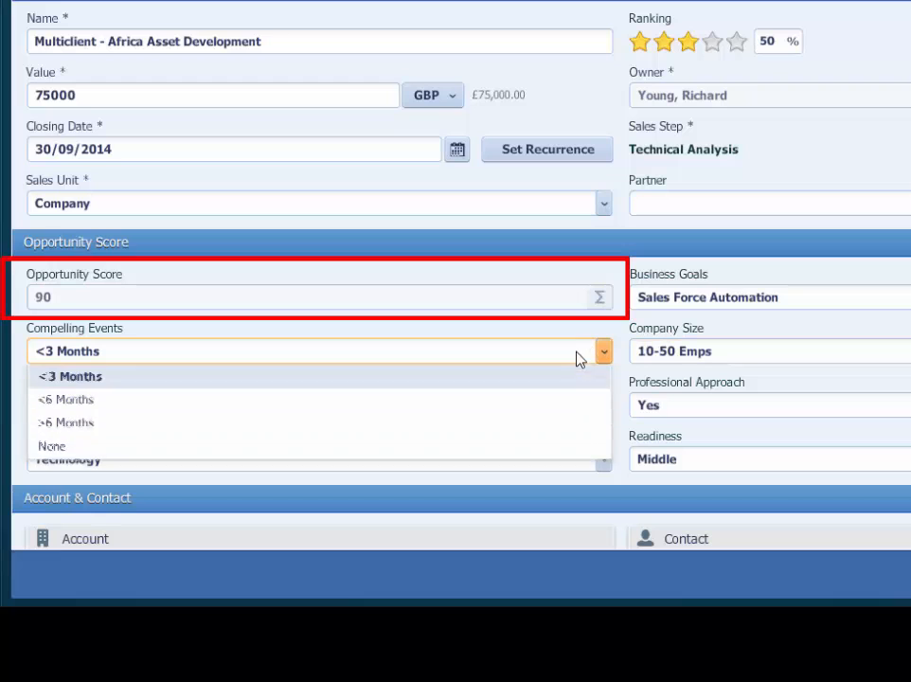
left_click(442, 444)
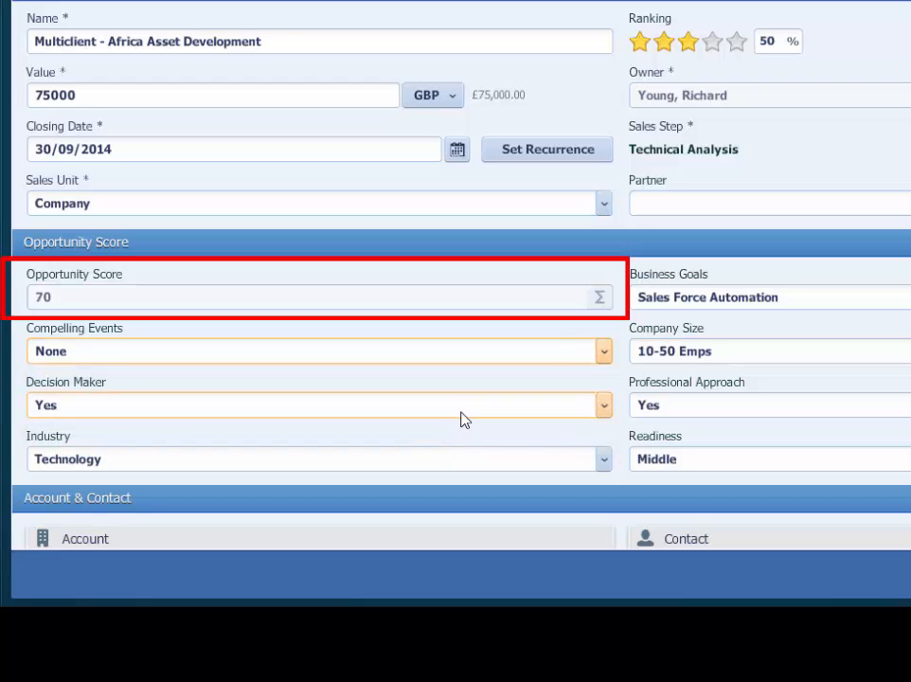
left_click(462, 419)
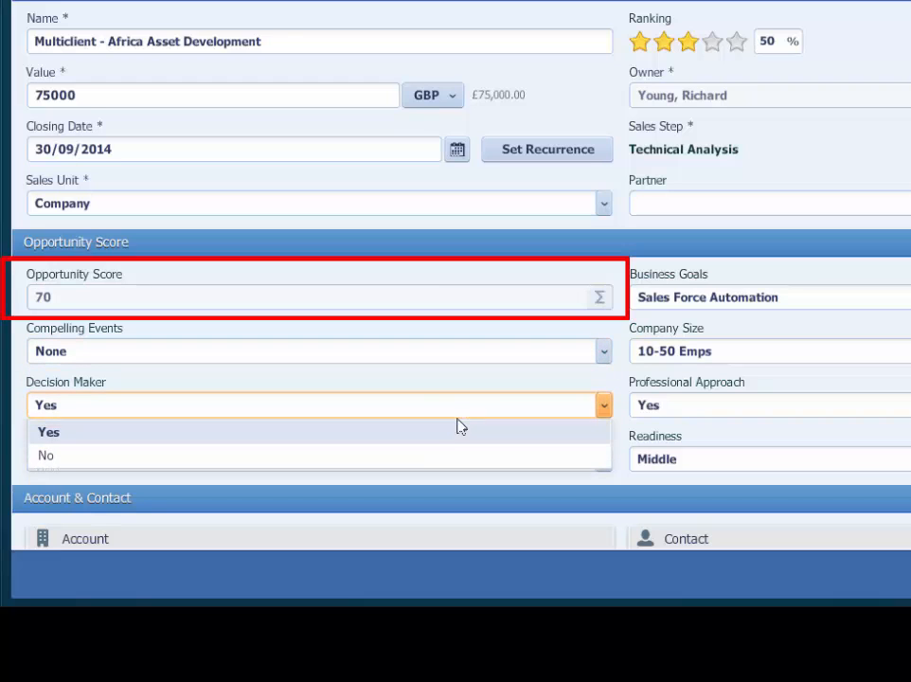
left_click(421, 458)
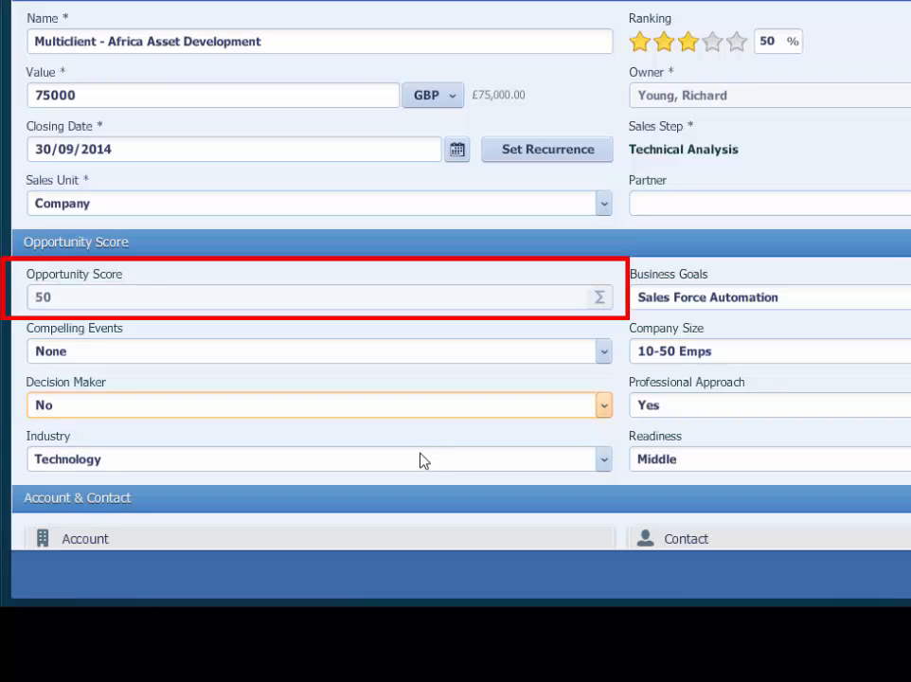
- Set Decision Maker back to Yes and Compelling Events back to <3 Months
left_click(435, 406)
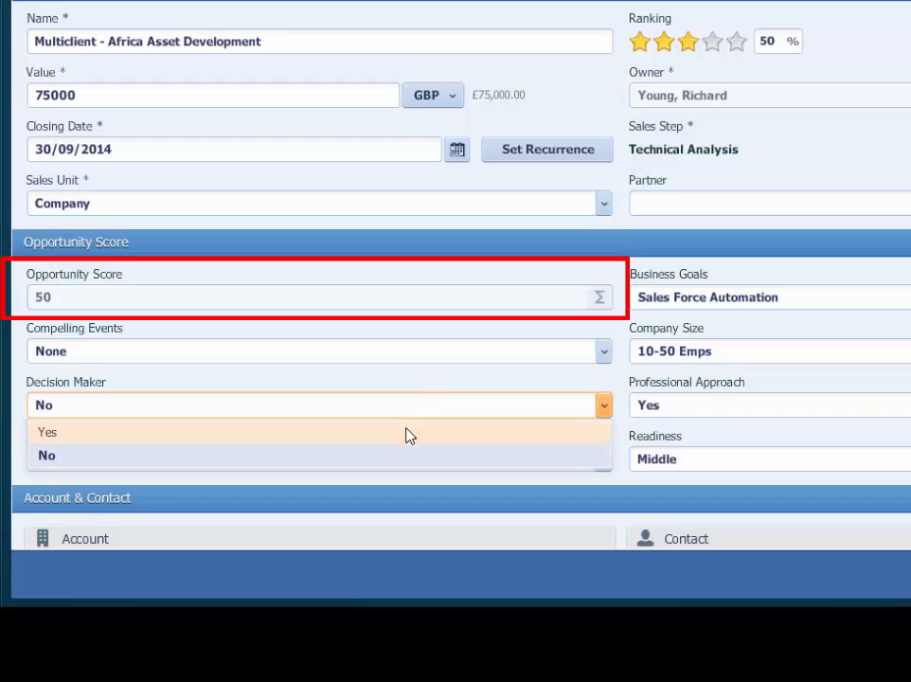
left_click(409, 433)
left_click(429, 363)
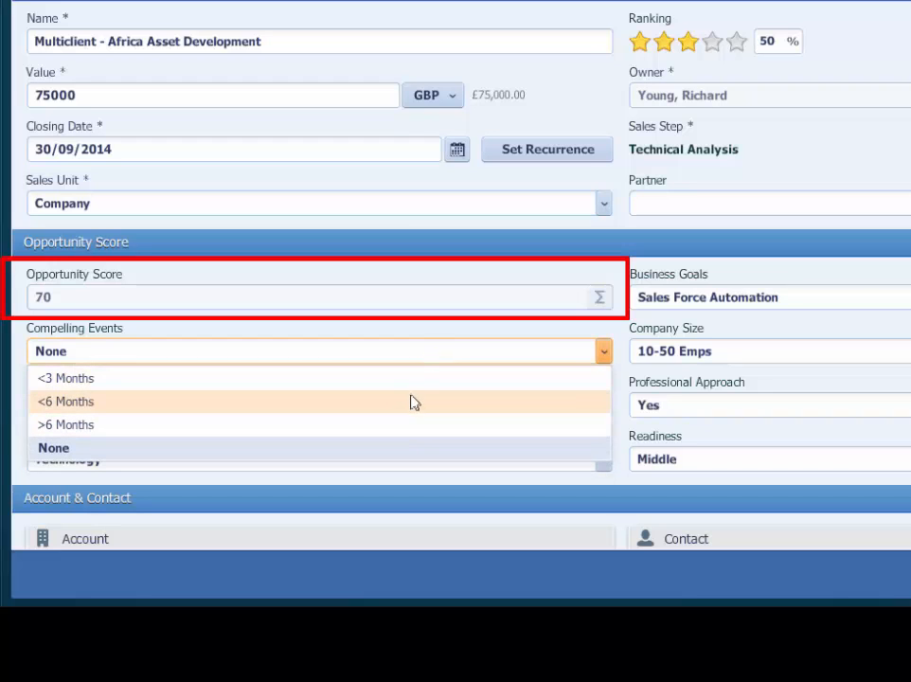
left_click(416, 381)
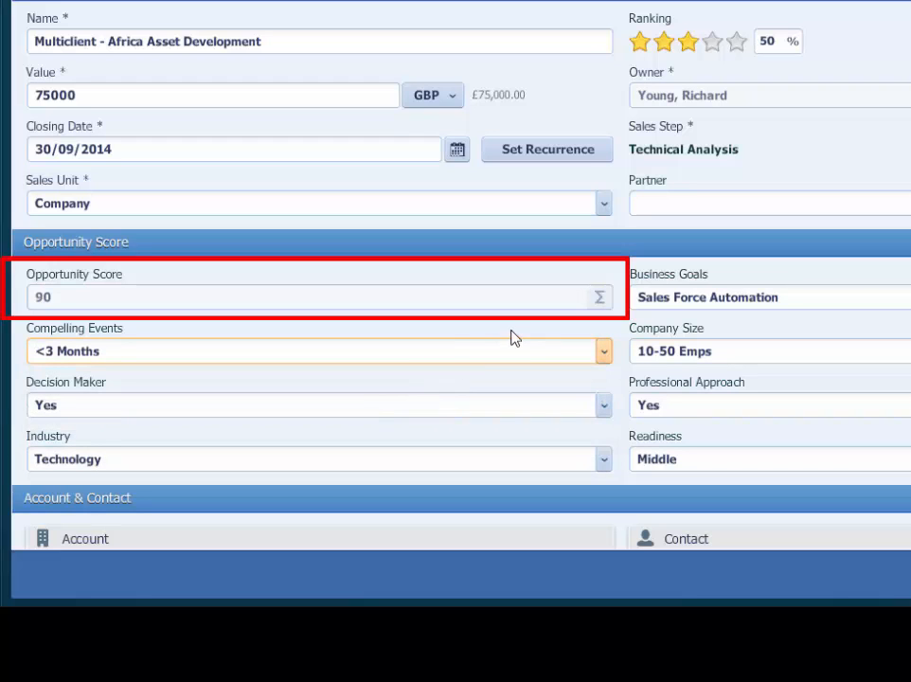